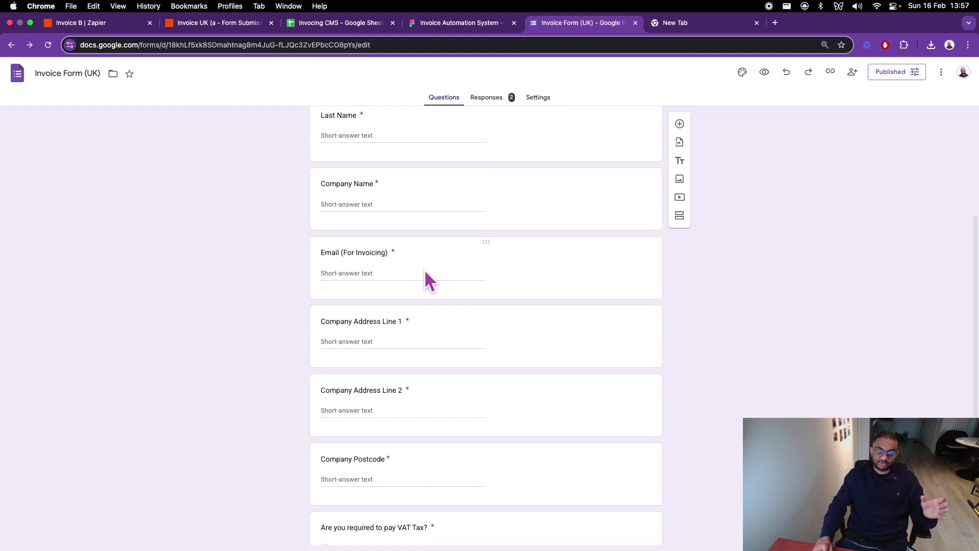
# - Review the questions of the Invoice Form (UK), from First Name down to the VAT tax question
pyautogui.scroll(-3, 426, 273)
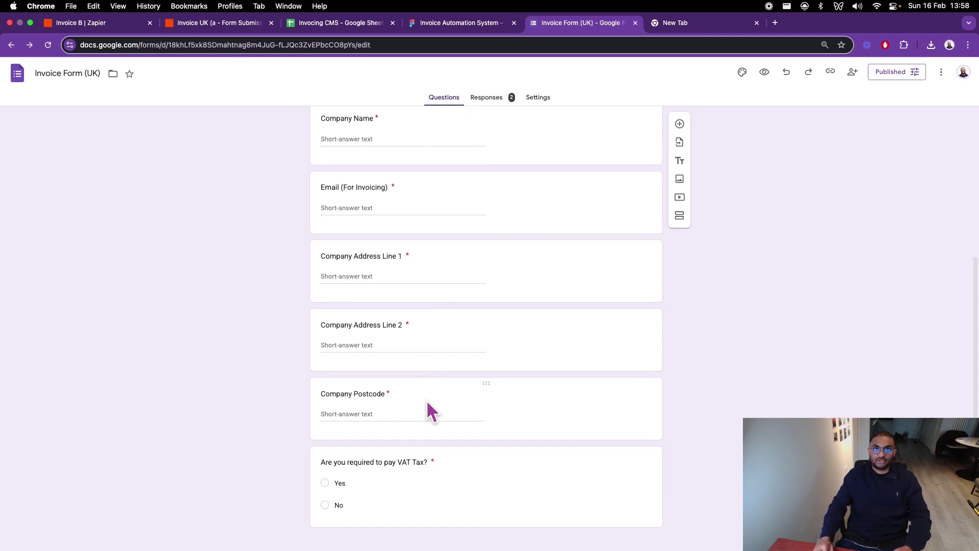
pyautogui.scroll(5, 466, 350)
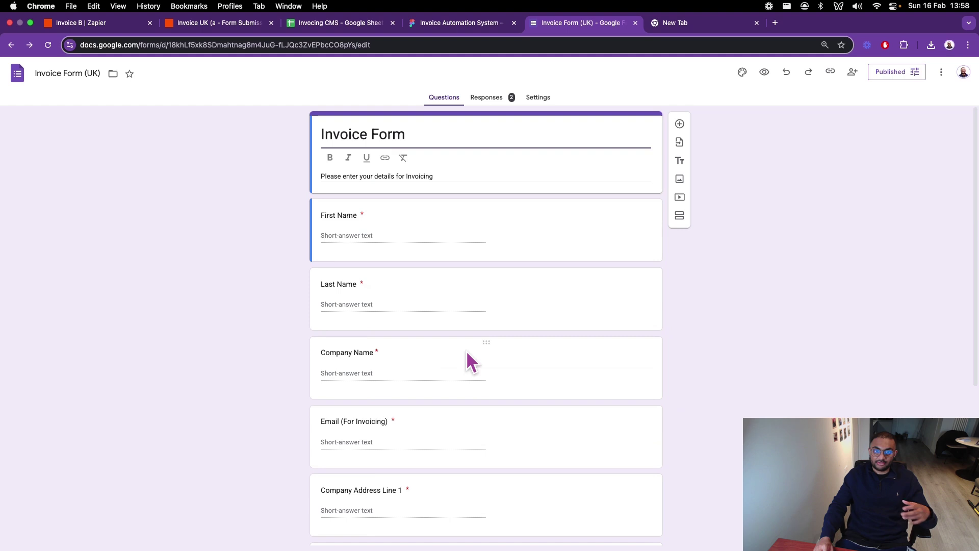
pyautogui.scroll(-5, 466, 350)
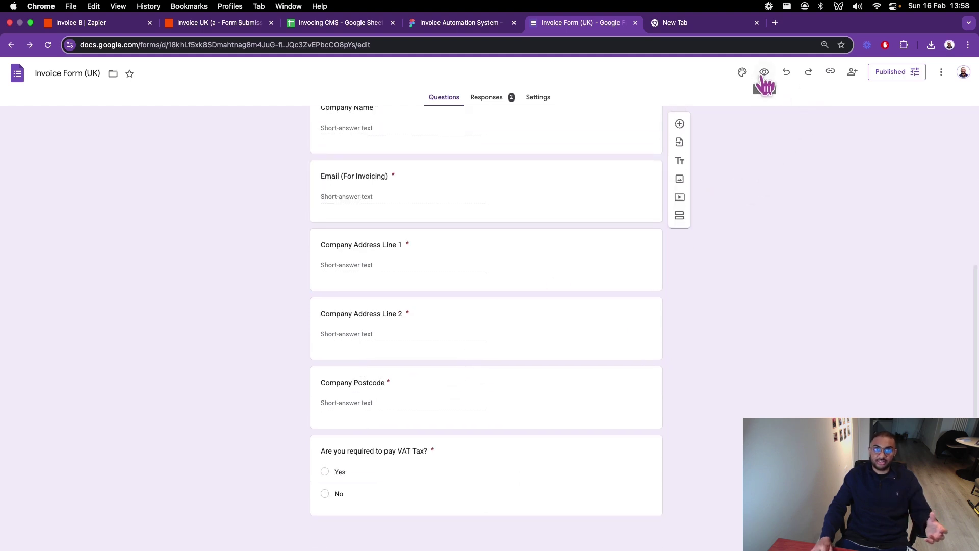
# - Switch to the Invoice UK zap in Zapier and check its New Form Response trigger against the Google Form
pyautogui.click(210, 23)
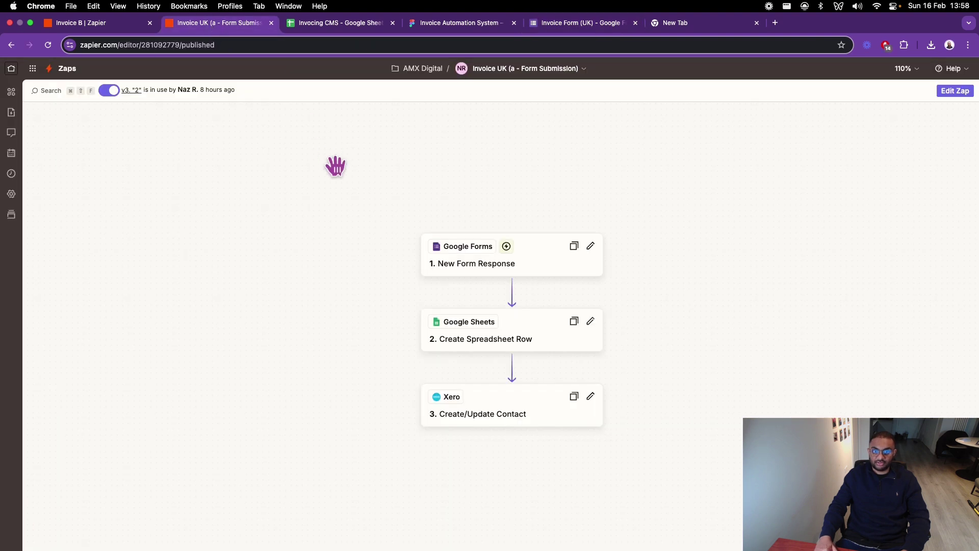
pyautogui.scroll(2, 335, 166)
pyautogui.moveTo(386, 181); pyautogui.dragTo(269, 115)
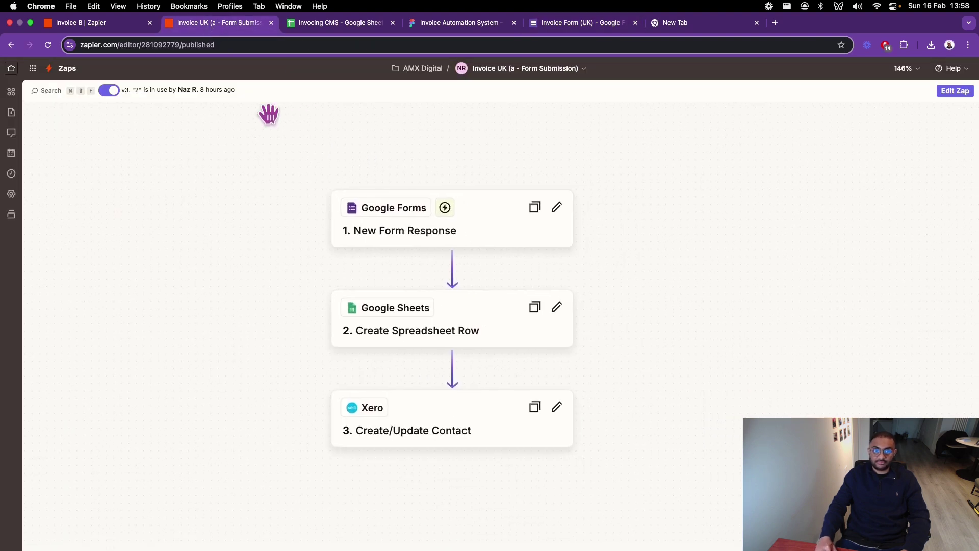
pyautogui.click(467, 219)
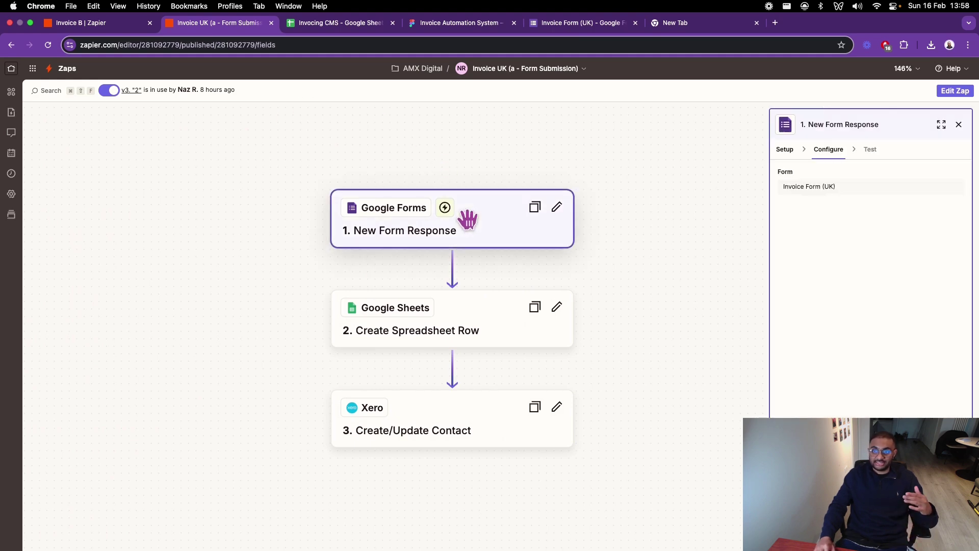
pyautogui.click(542, 23)
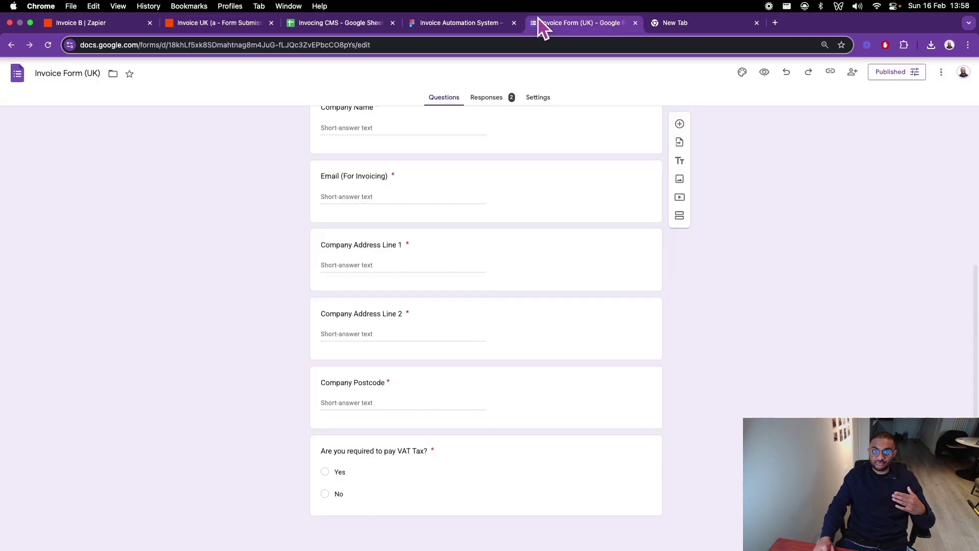
# - Return to the Invoice UK zap and review the Create Spreadsheet Row step's spreadsheet, worksheet and column mappings
pyautogui.click(244, 24)
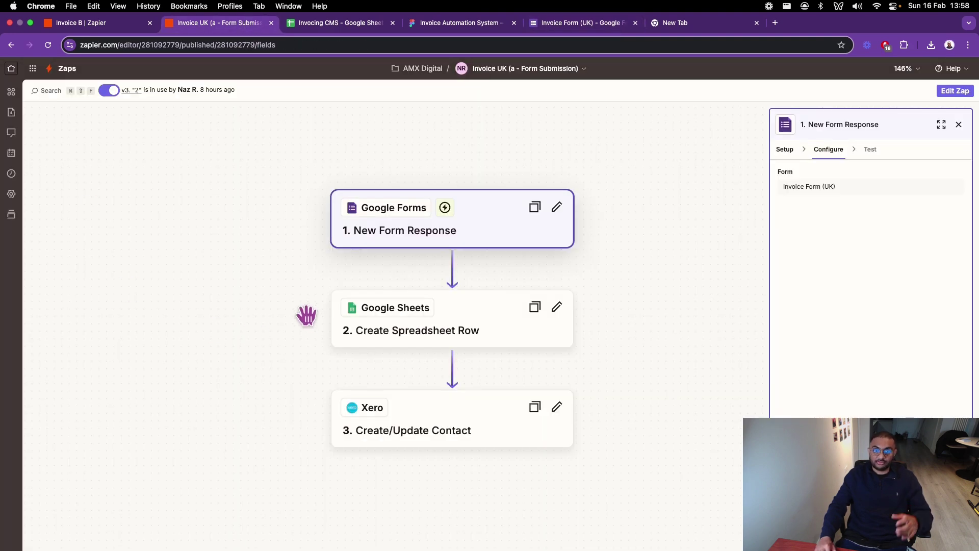
pyautogui.click(466, 301)
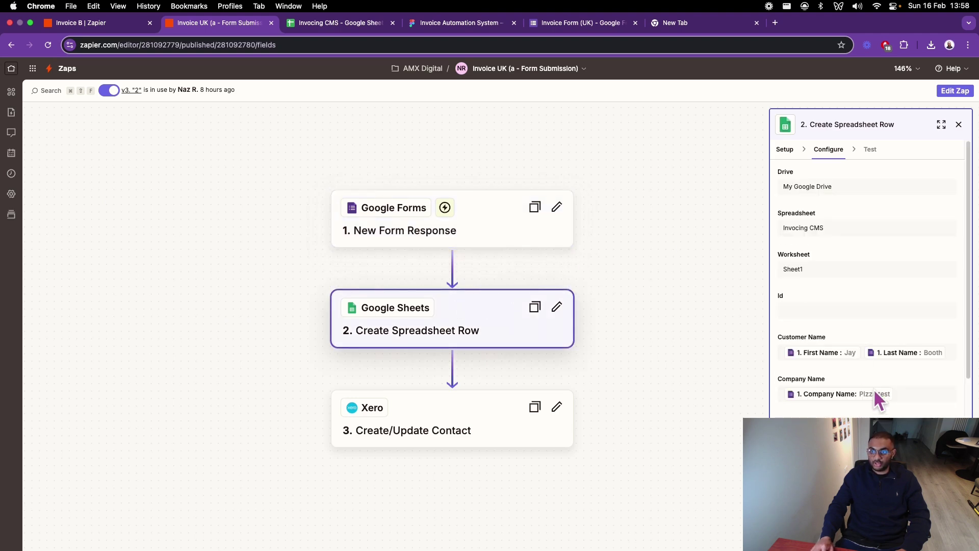
pyautogui.scroll(-1, 856, 326)
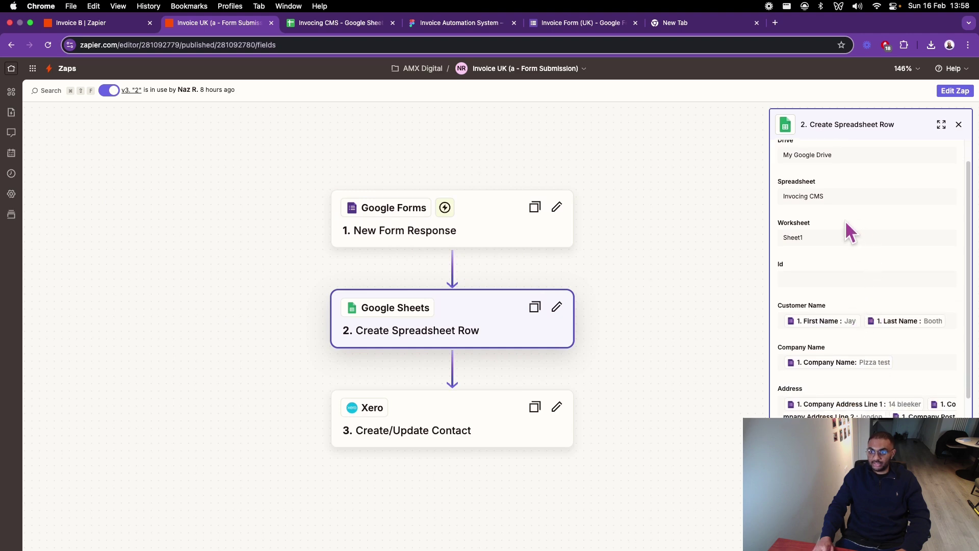
pyautogui.scroll(1, 847, 224)
pyautogui.scroll(-1, 825, 250)
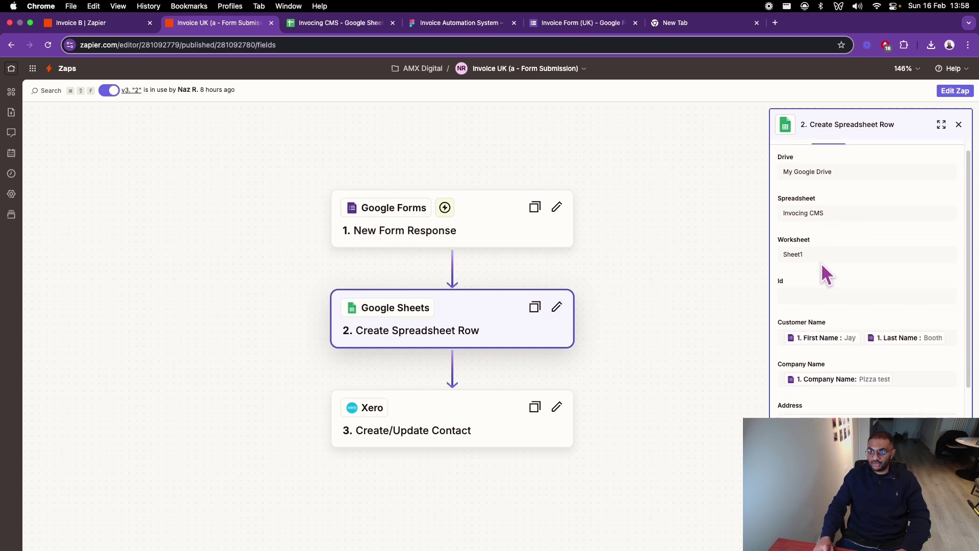
pyautogui.scroll(-4, 815, 232)
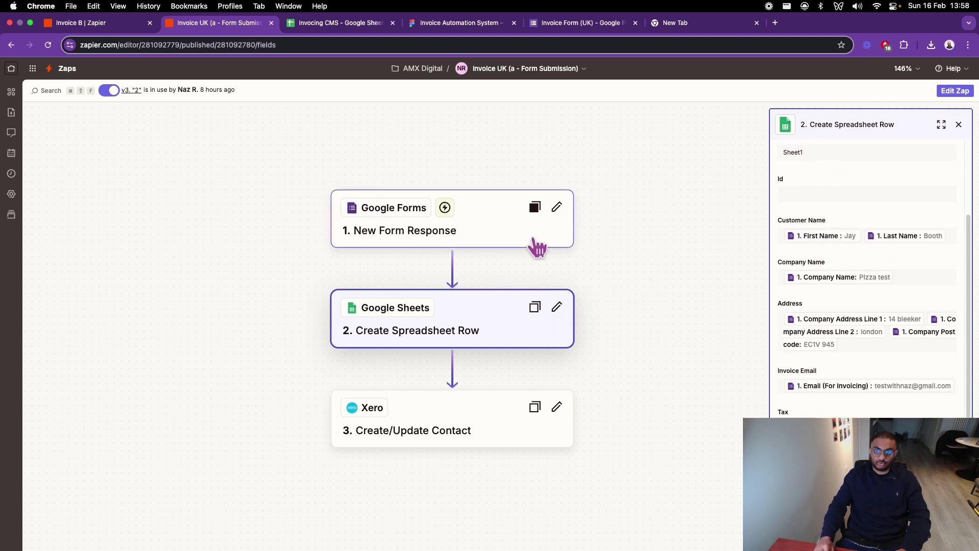
pyautogui.scroll(-3, 870, 307)
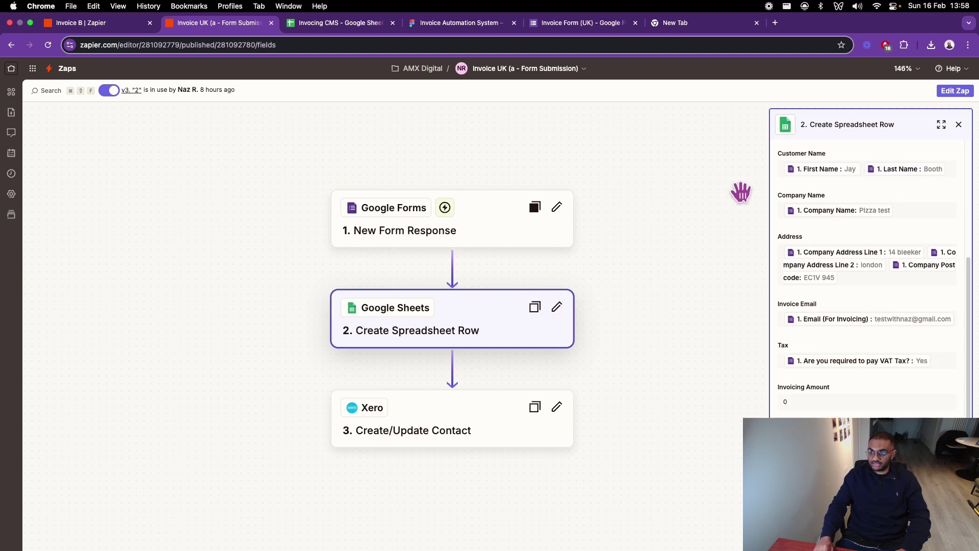
pyautogui.scroll(-1, 909, 310)
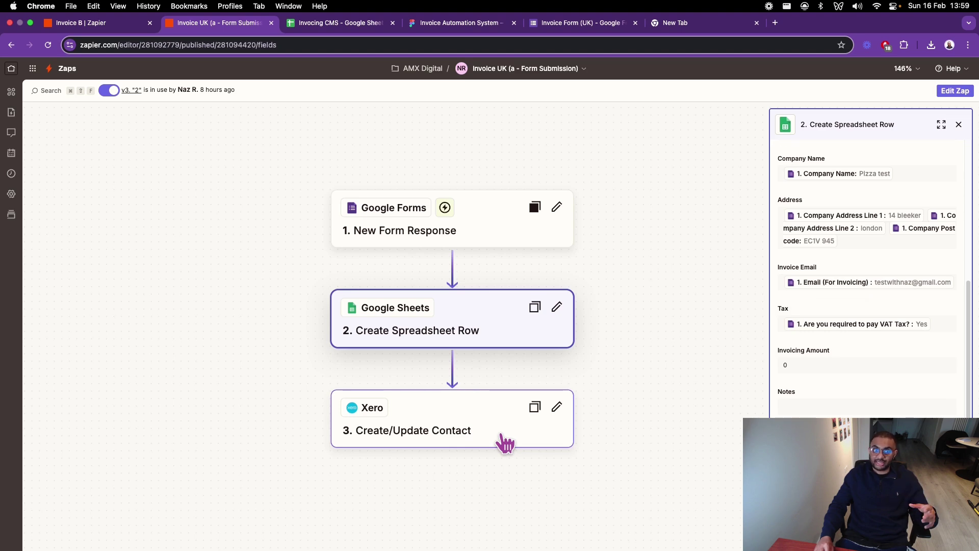
# - Review the field mappings of the Xero Create/Update Contact step, including contact name, email and address
pyautogui.click(499, 439)
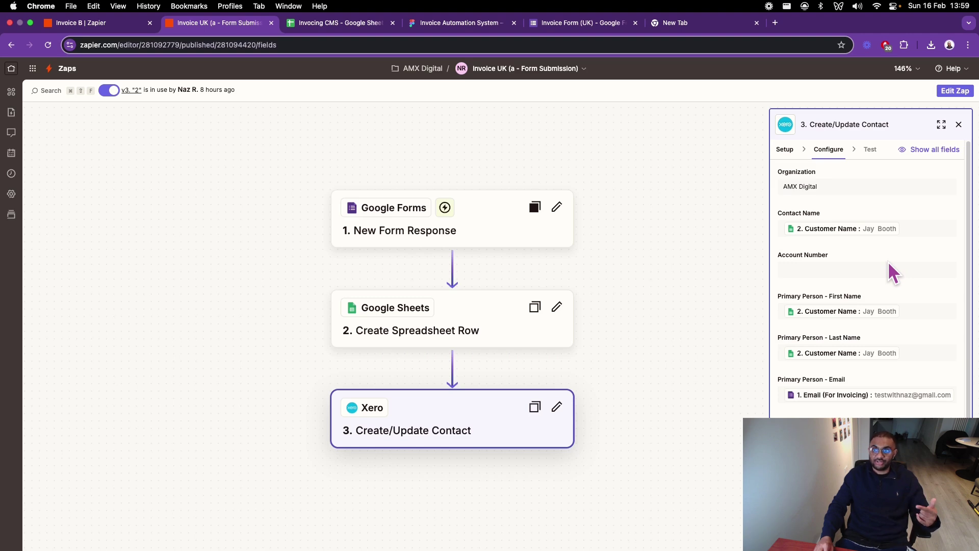
pyautogui.scroll(-2, 888, 261)
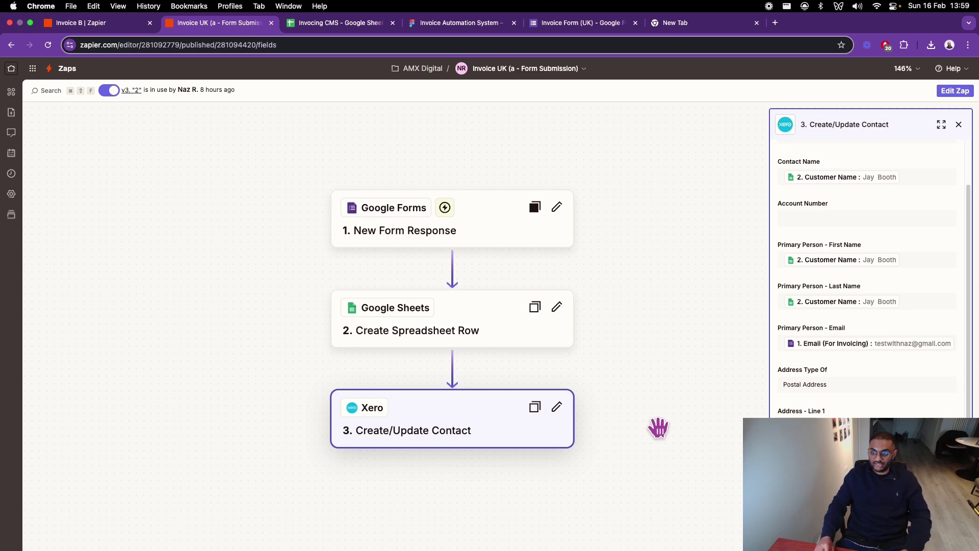
pyautogui.scroll(-1, 889, 368)
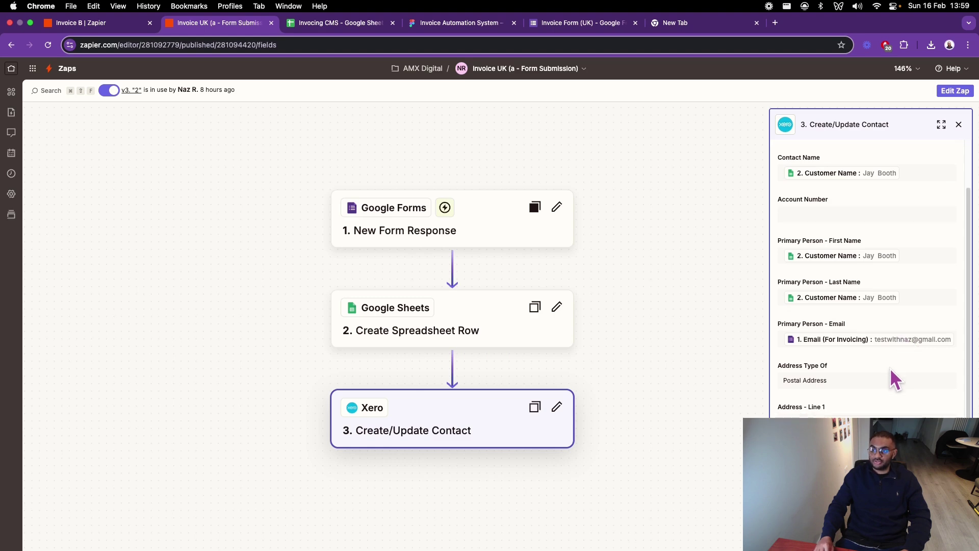
pyautogui.scroll(-1, 860, 285)
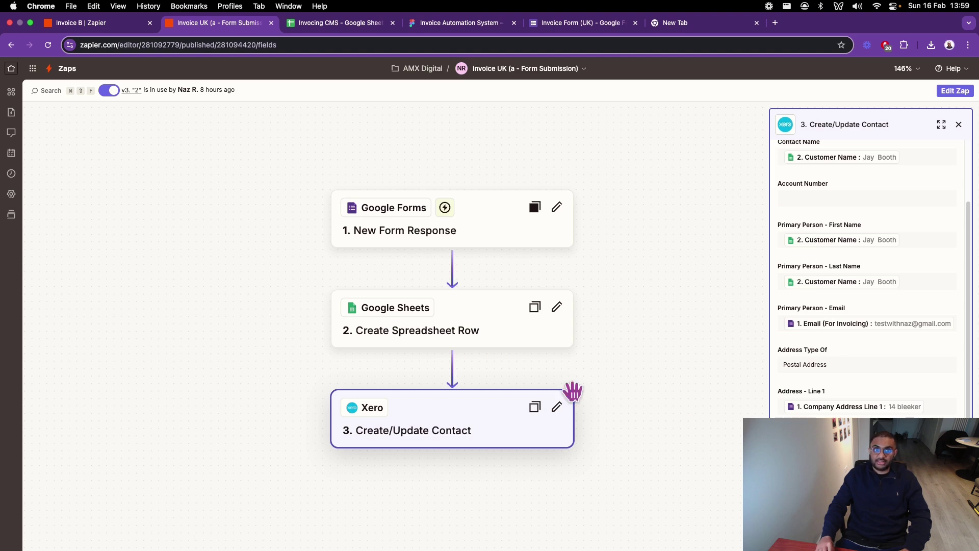
# - Check the address in row 6 of the Invocing CMS Google Sheet, then return to the Invoice UK zap
pyautogui.click(322, 26)
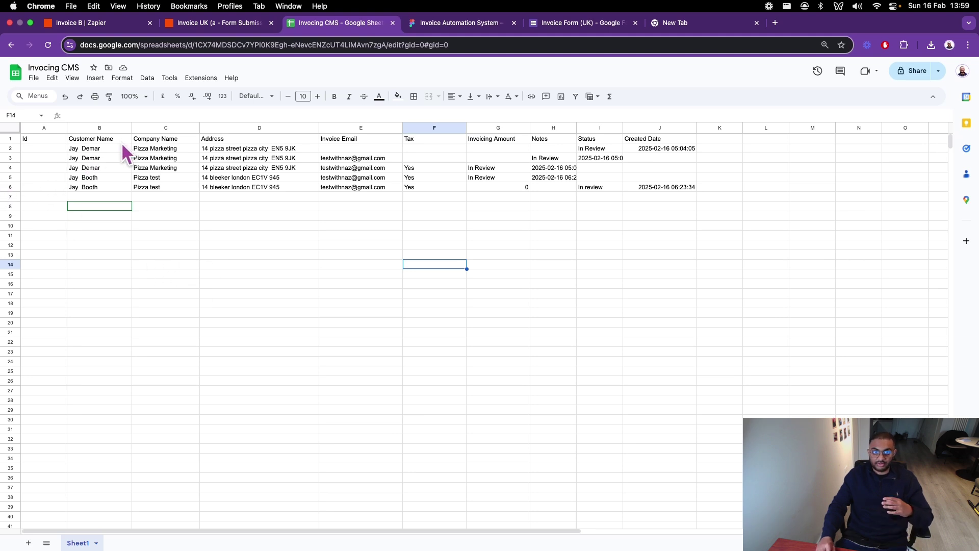
pyautogui.click(278, 187)
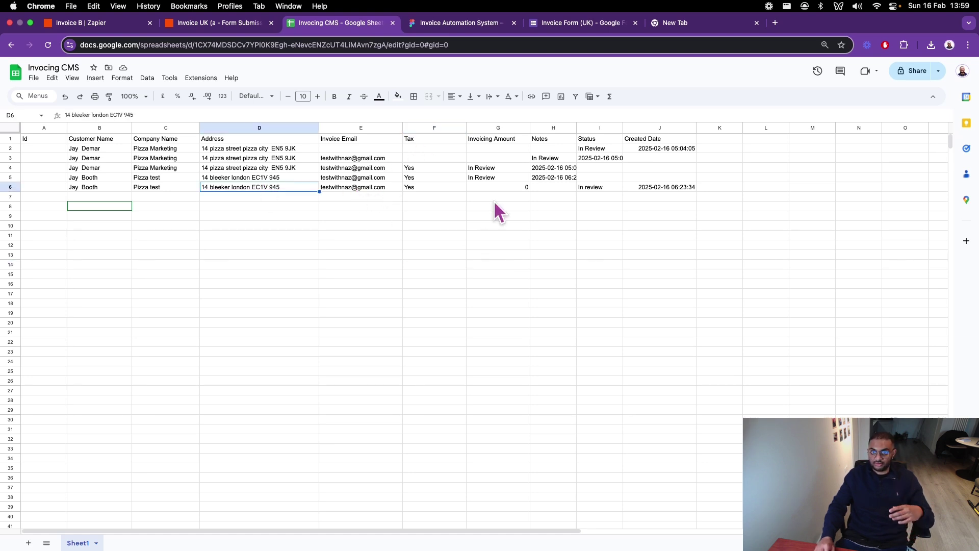
pyautogui.click(248, 31)
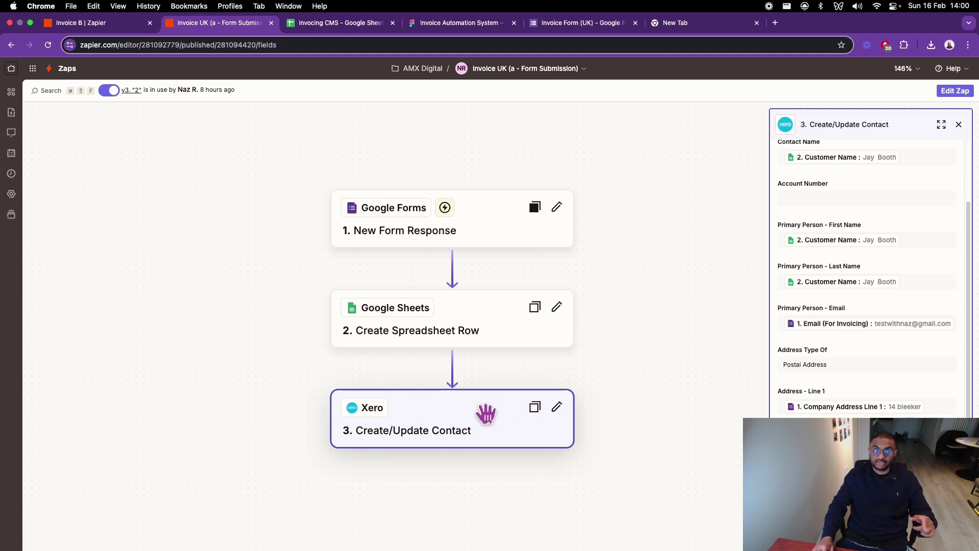
# - Switch to the Invoice B zap and inspect the configuration of its New or Updated Spreadsheet Row trigger
pyautogui.click(118, 24)
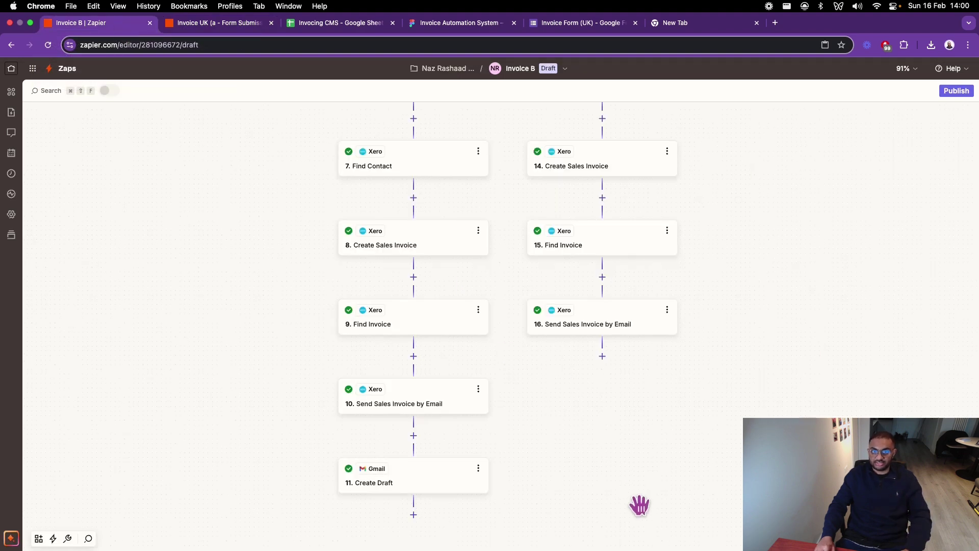
pyautogui.scroll(10, 716, 404)
pyautogui.scroll(6, 715, 404)
pyautogui.scroll(5, 716, 403)
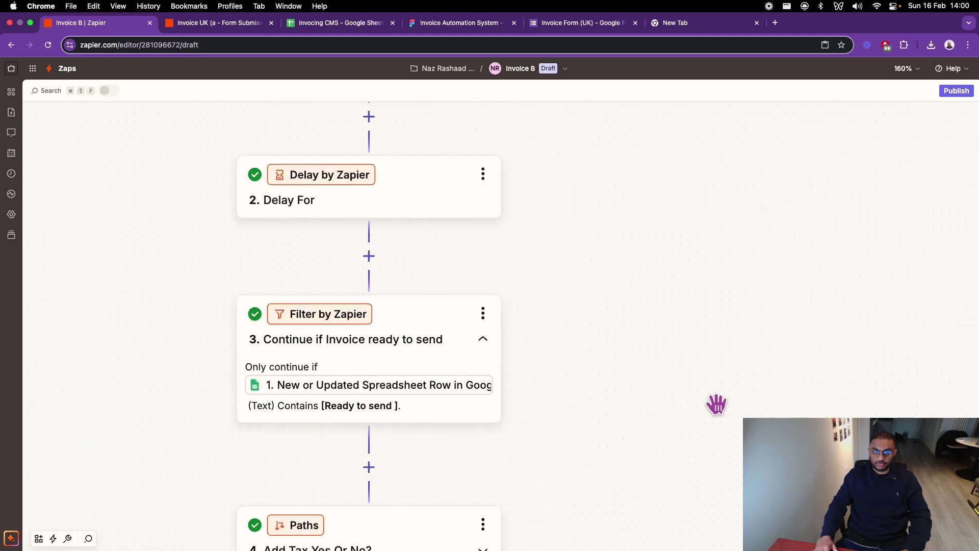
pyautogui.moveTo(641, 312); pyautogui.dragTo(742, 449)
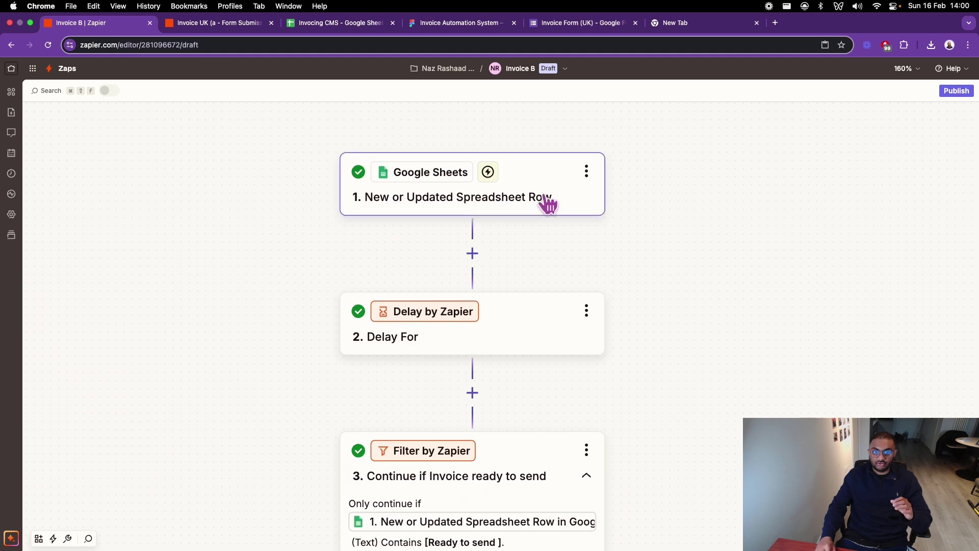
pyautogui.click(547, 200)
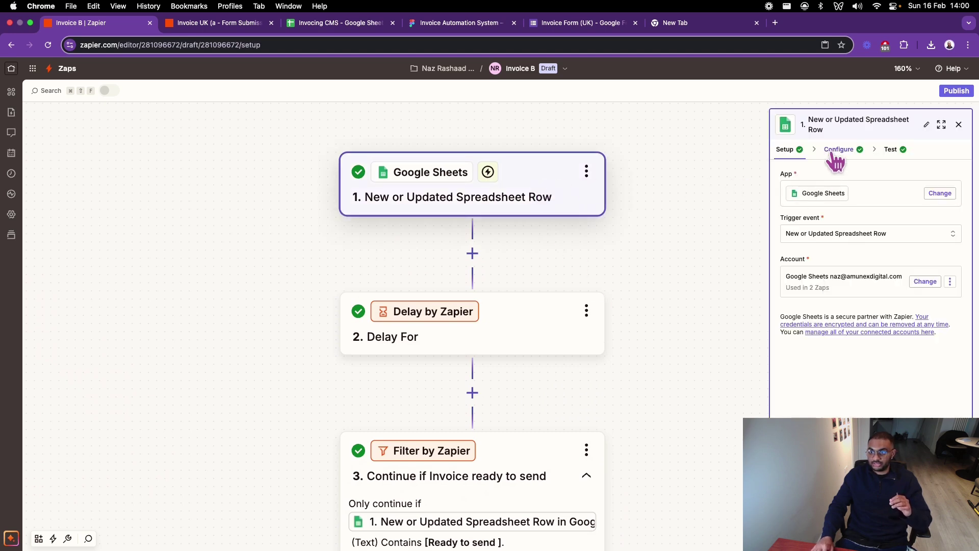
pyautogui.click(836, 151)
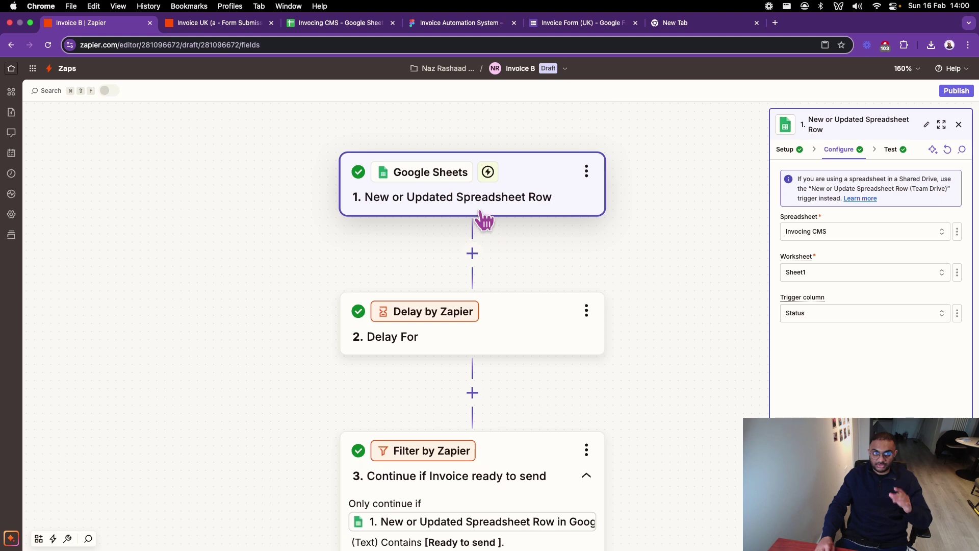
# - In the Invocing CMS Google Sheet, set the Invoicing Amount in row 6 to 500
pyautogui.click(304, 26)
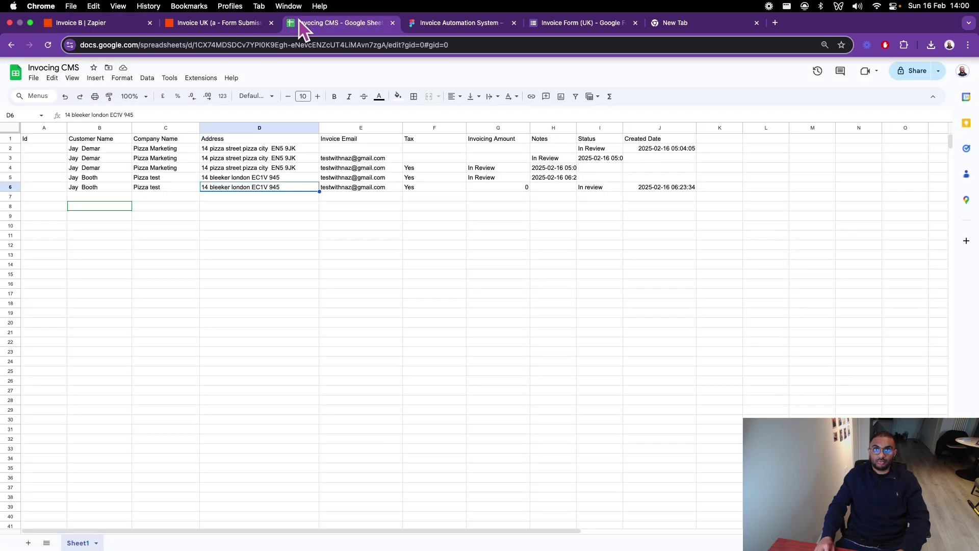
pyautogui.click(455, 207)
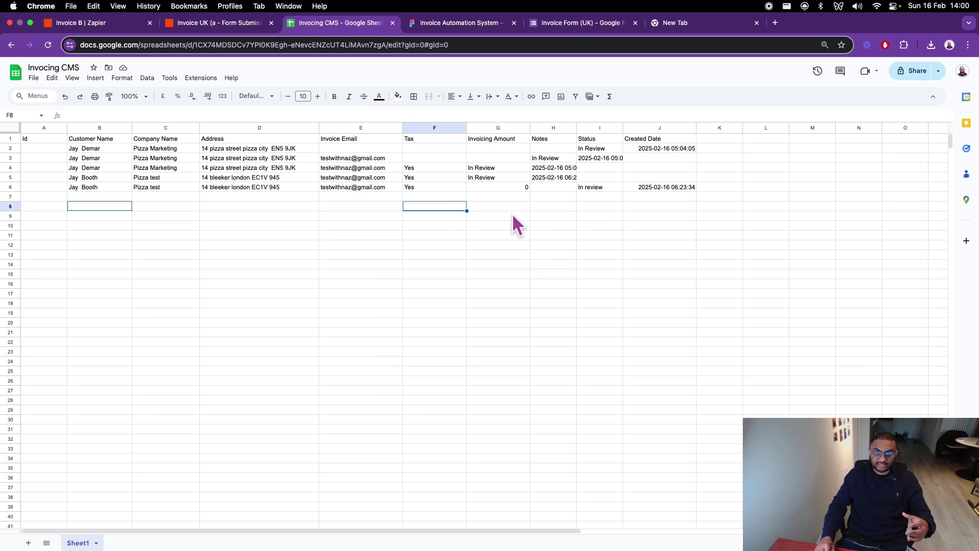
pyautogui.click(500, 191)
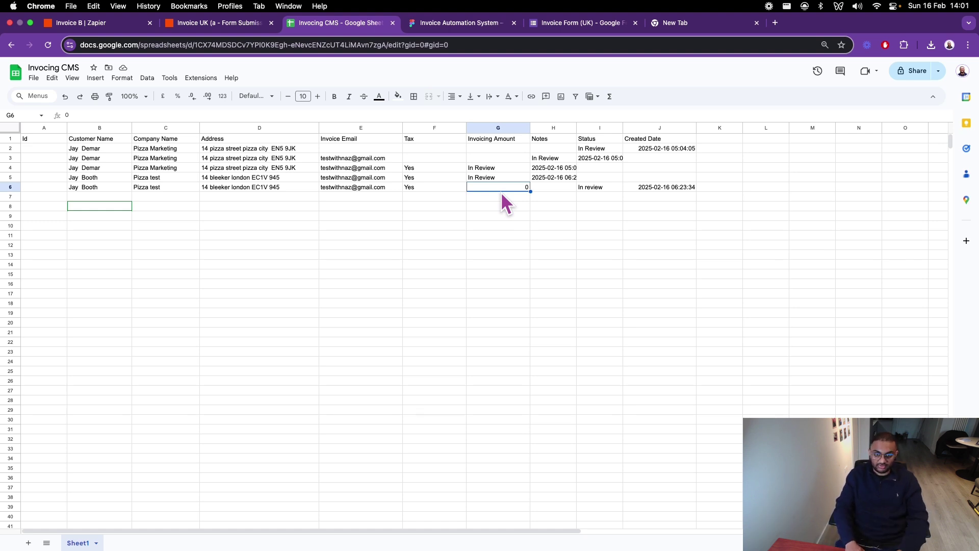
pyautogui.write('500')
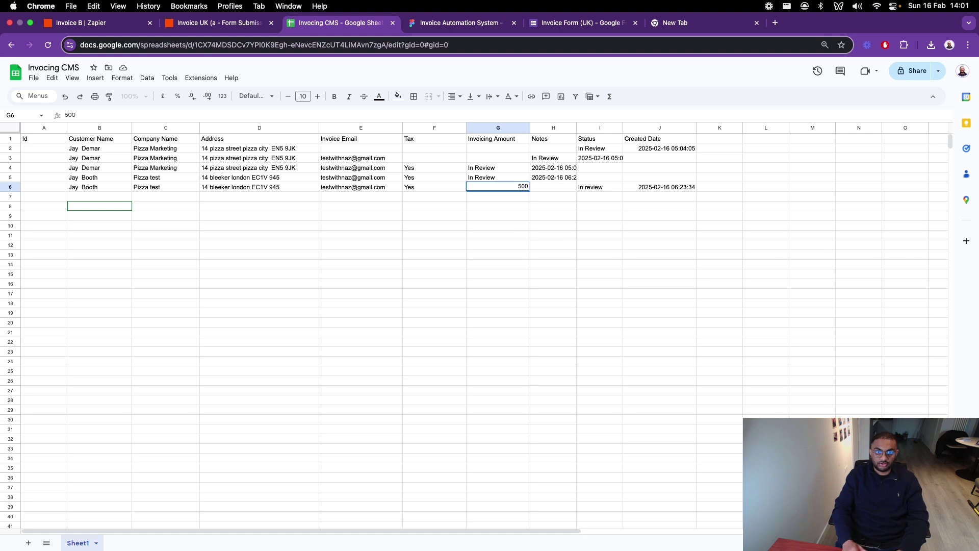
pyautogui.click(464, 235)
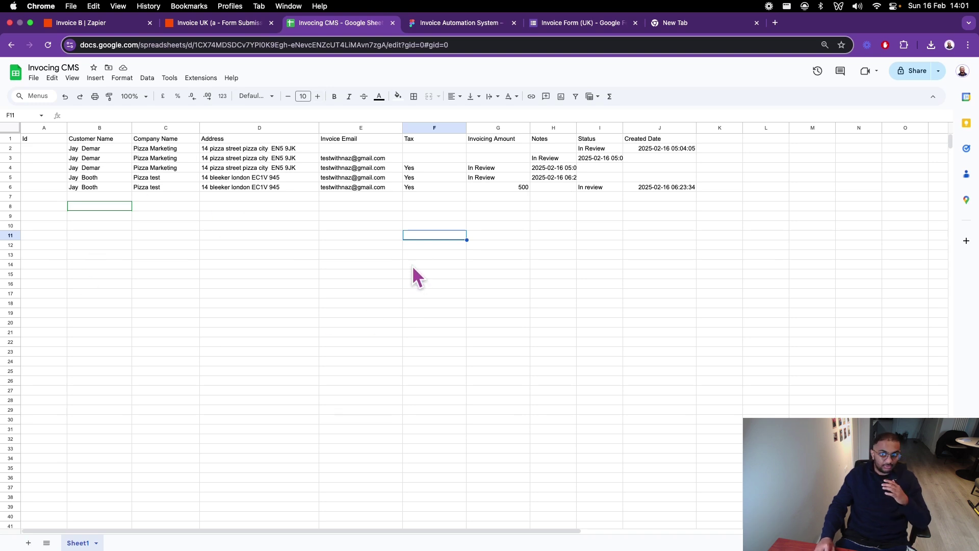
# - Set the Status of the row 6 customer record to Approved
pyautogui.click(595, 188)
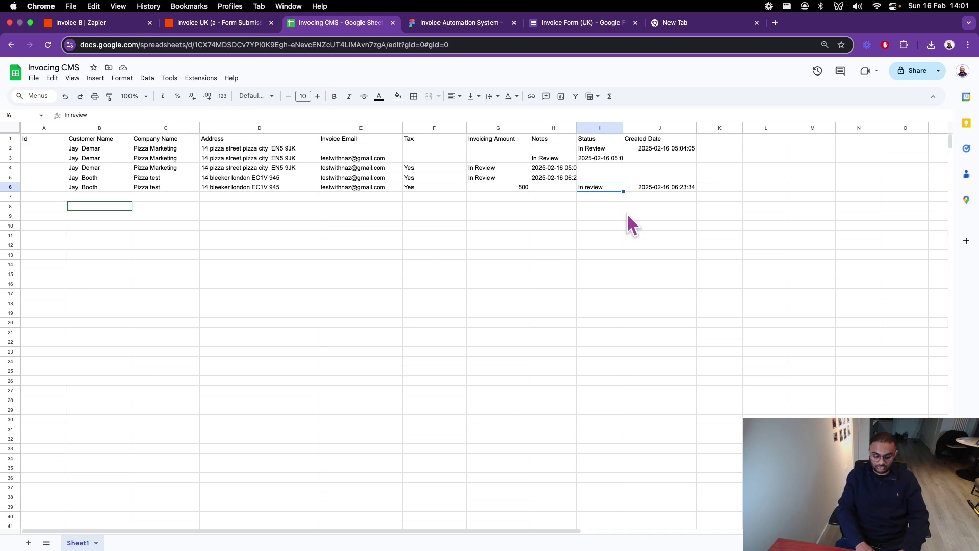
pyautogui.write('Approved')
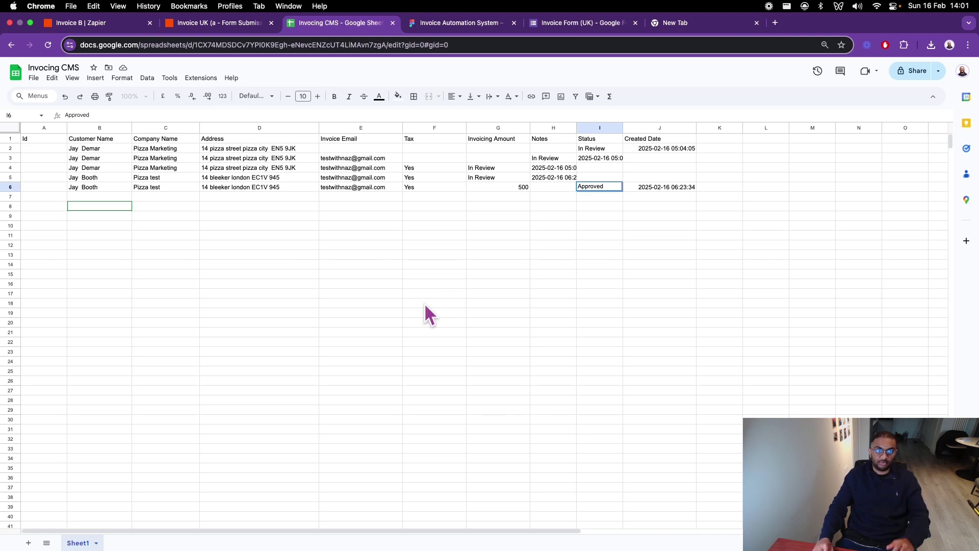
pyautogui.click(397, 304)
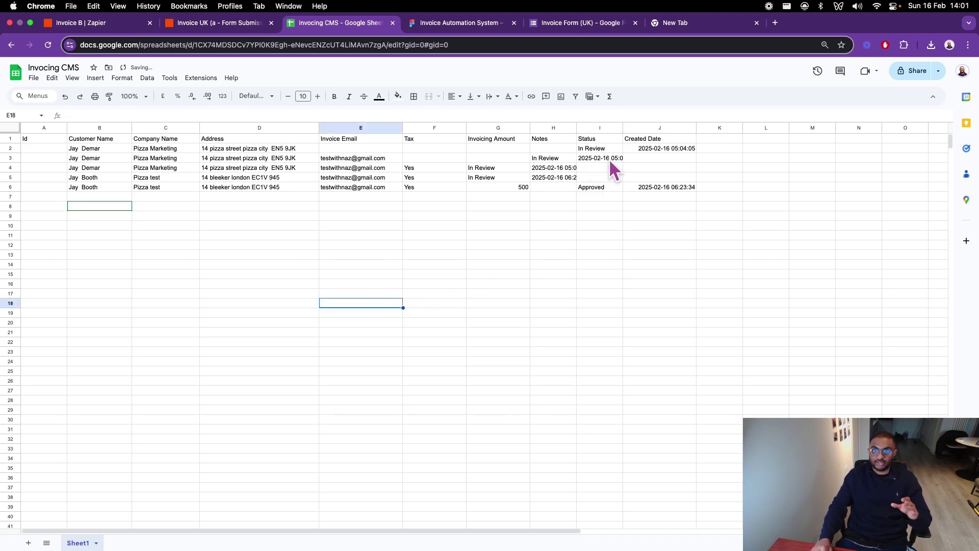
pyautogui.click(602, 196)
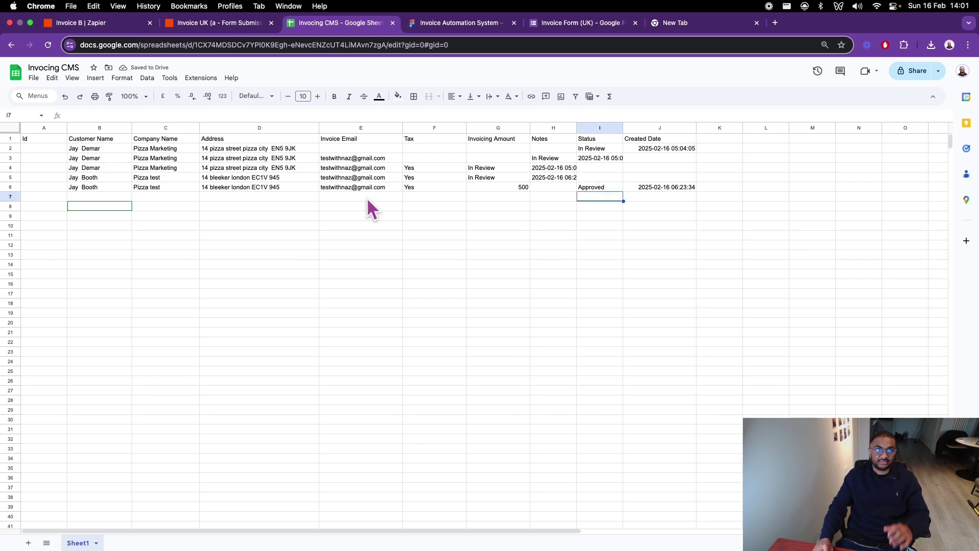
# - Inspect the configured wait time of the Delay For step in the Invoice B zap and check the Invocing CMS sheet again
pyautogui.click(107, 24)
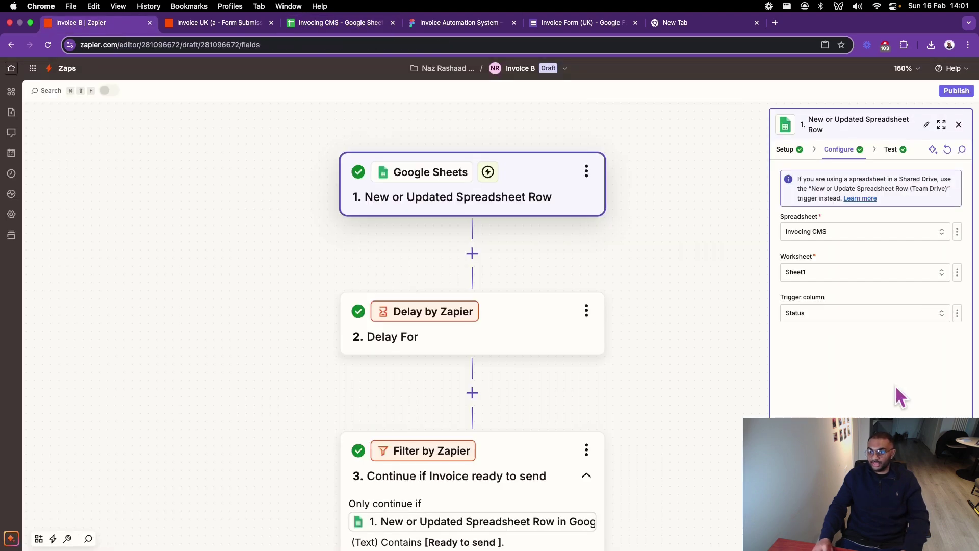
pyautogui.scroll(-5, 710, 371)
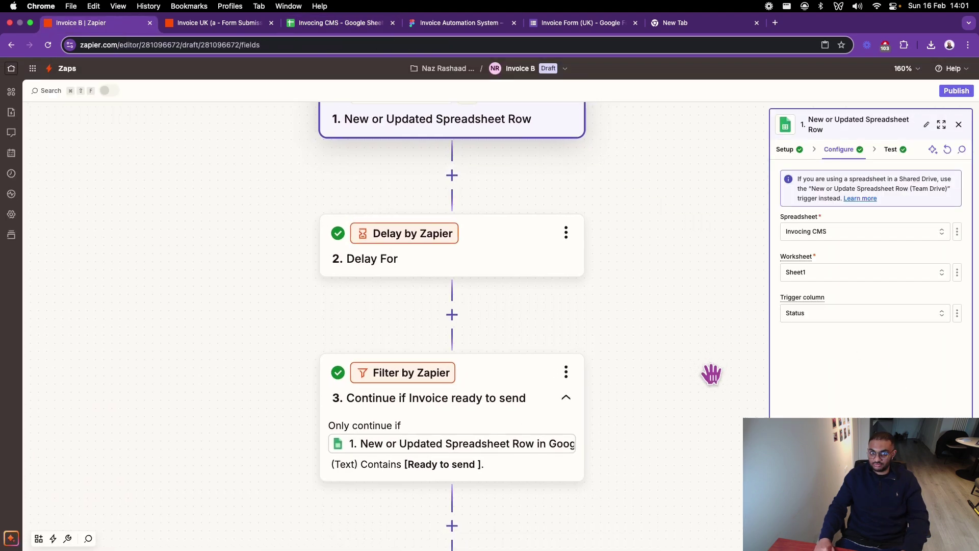
pyautogui.click(460, 258)
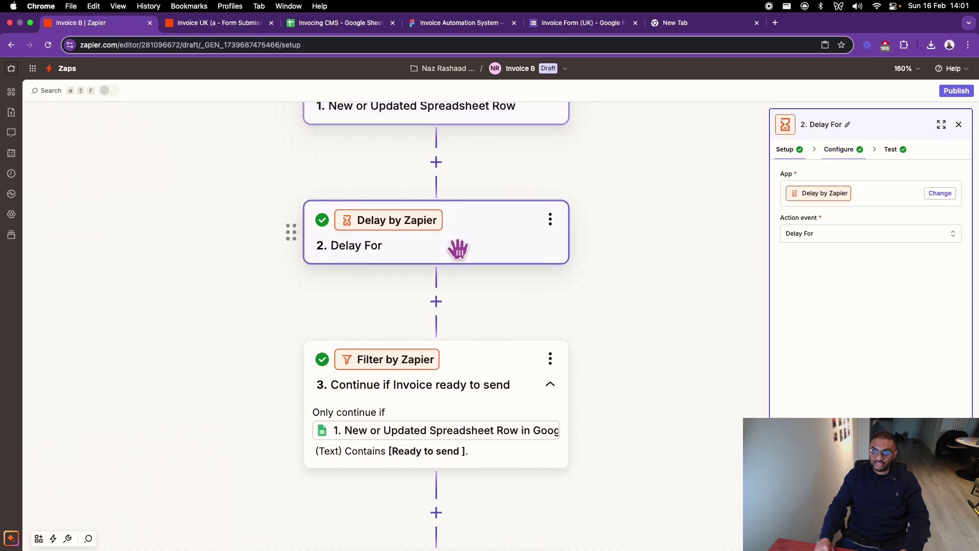
pyautogui.click(849, 151)
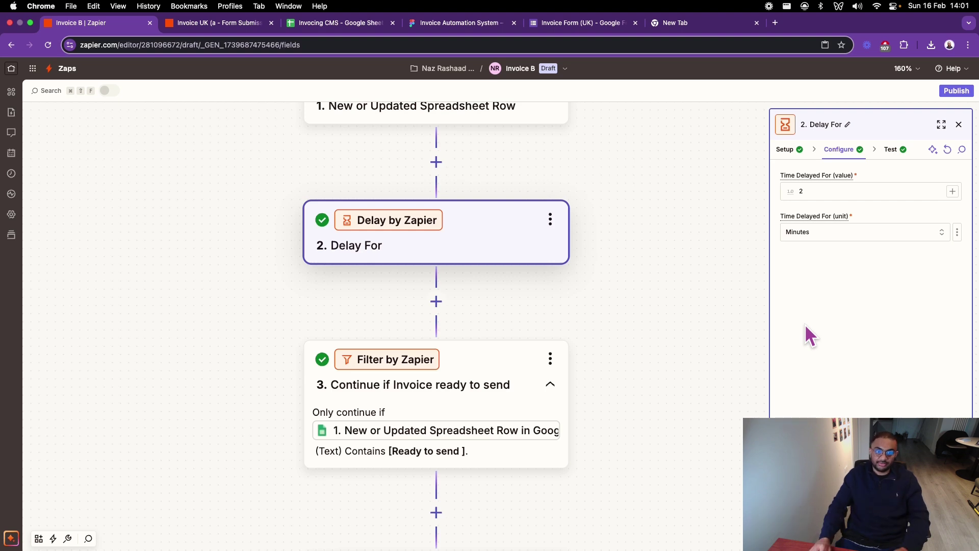
pyautogui.click(350, 23)
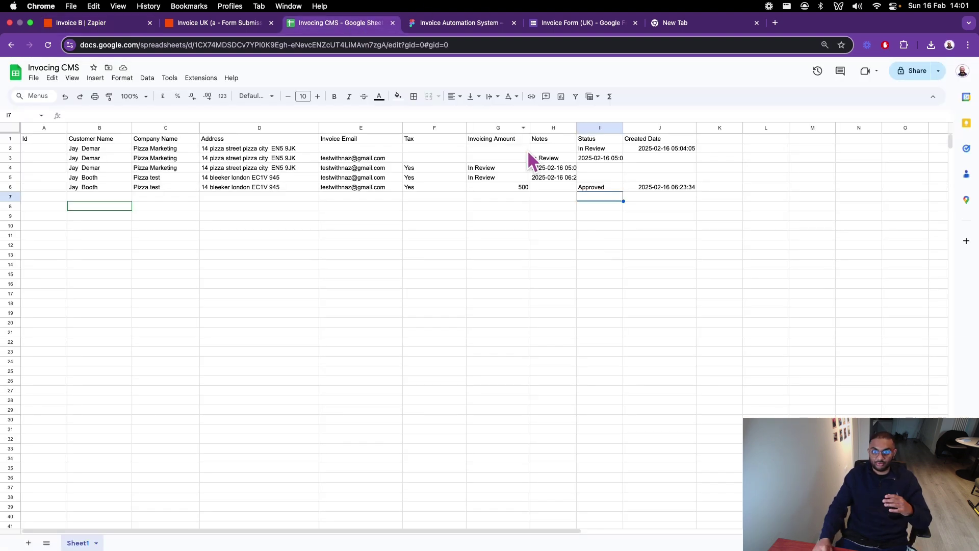
# - Return to the Invoice B zap and open the Continue if Invoice ready to send filter step
pyautogui.click(67, 30)
pyautogui.scroll(-3, 401, 219)
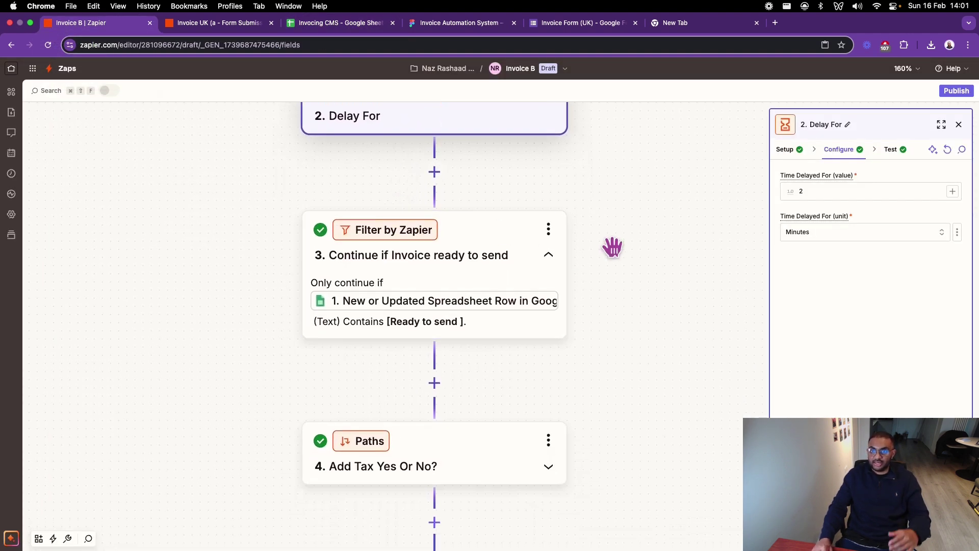
pyautogui.click(498, 245)
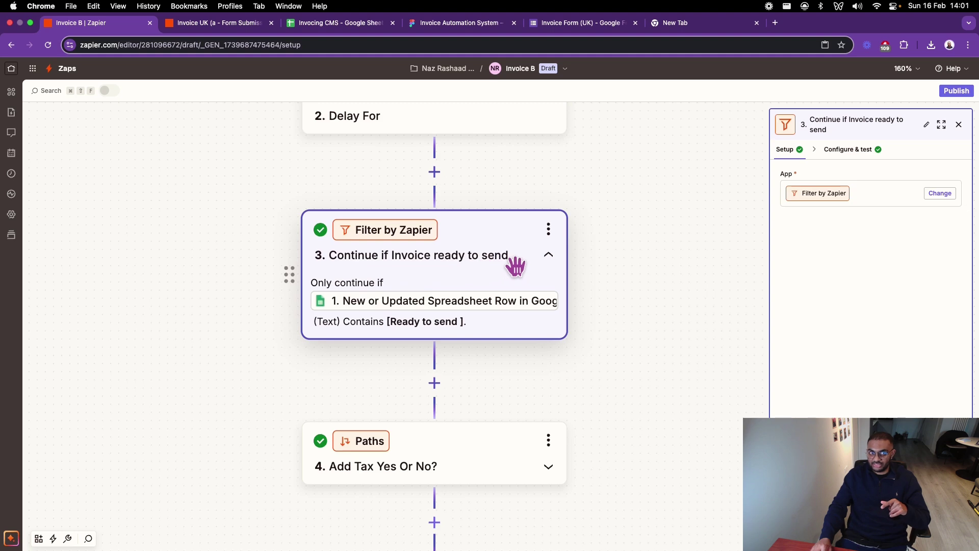
# - In the Invocing CMS Google Sheet, set the Status in row 6 to Ready to send
pyautogui.click(295, 22)
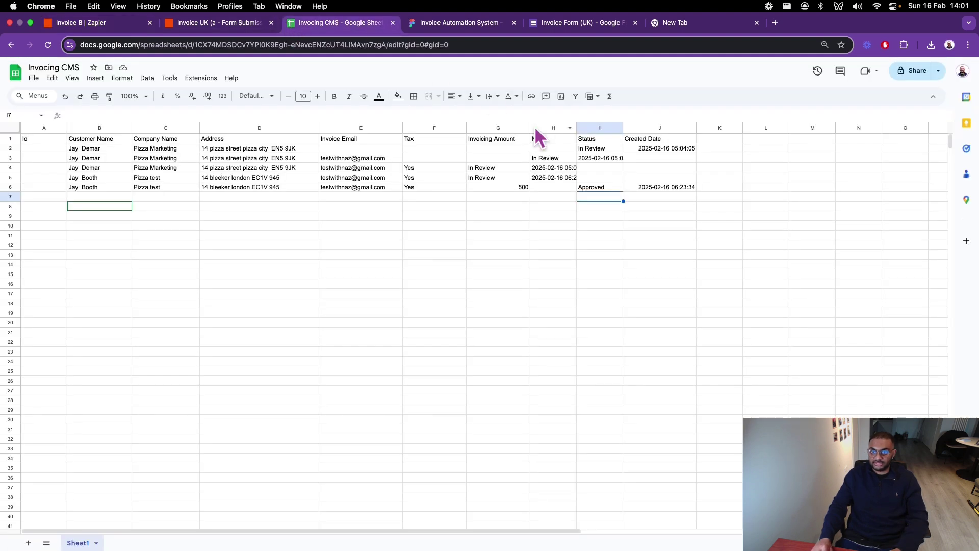
pyautogui.click(597, 188)
pyautogui.write('Ready to send')
pyautogui.click(658, 282)
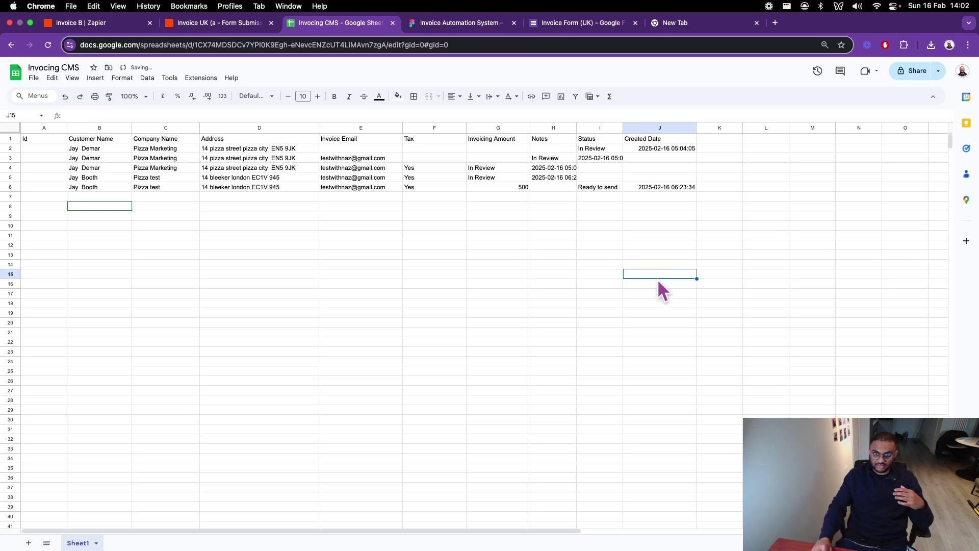
# - Inspect the rule of the Continue if Invoice ready to send filter in the Invoice B zap and close its settings
pyautogui.click(109, 23)
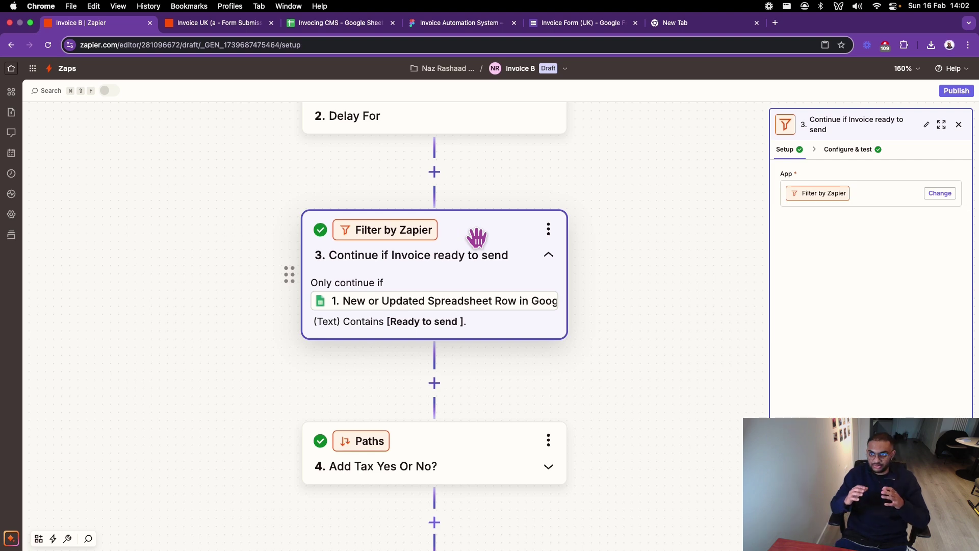
pyautogui.click(844, 151)
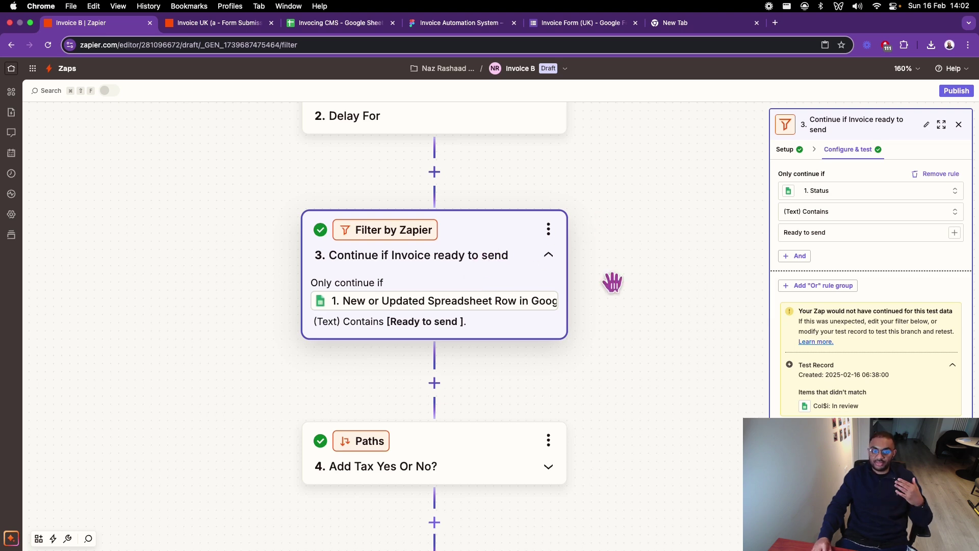
pyautogui.scroll(-3, 656, 305)
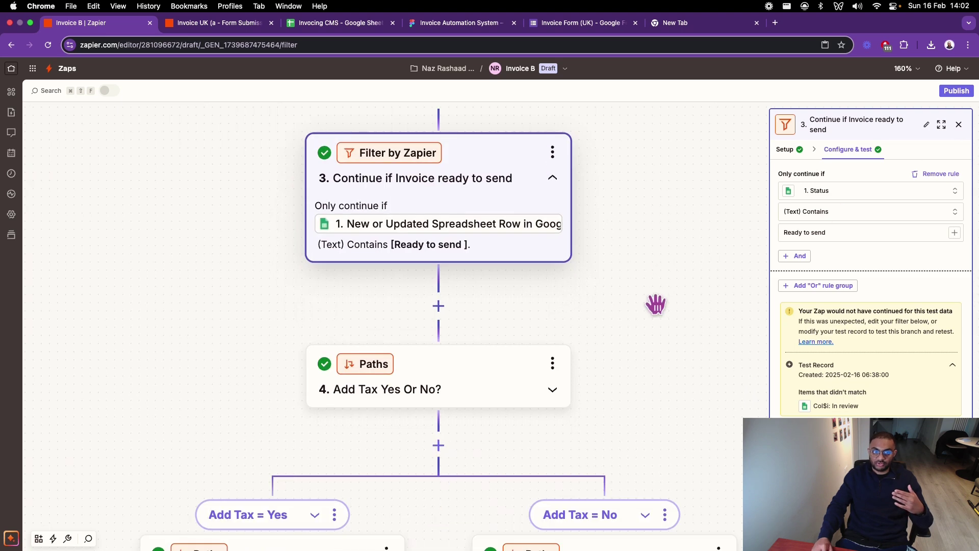
pyautogui.scroll(-3, 655, 305)
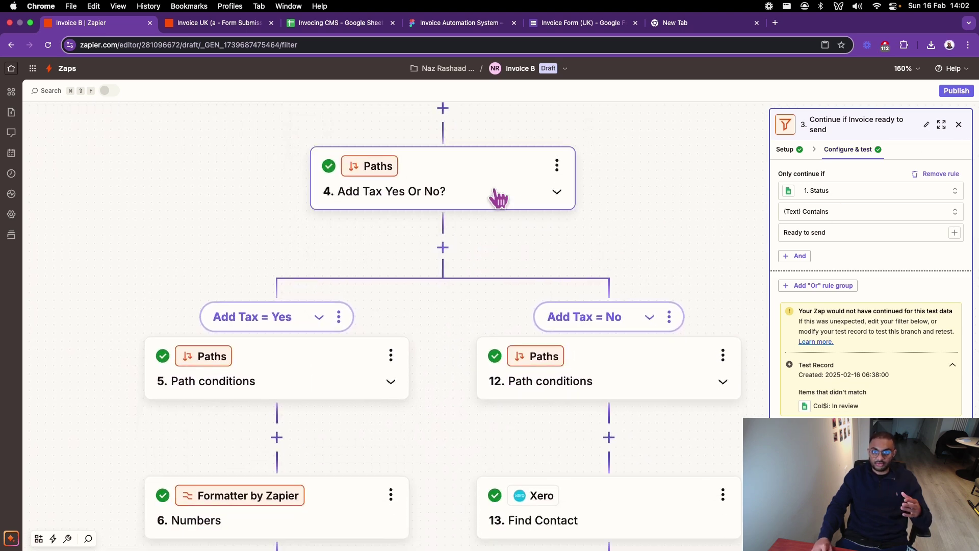
pyautogui.click(958, 125)
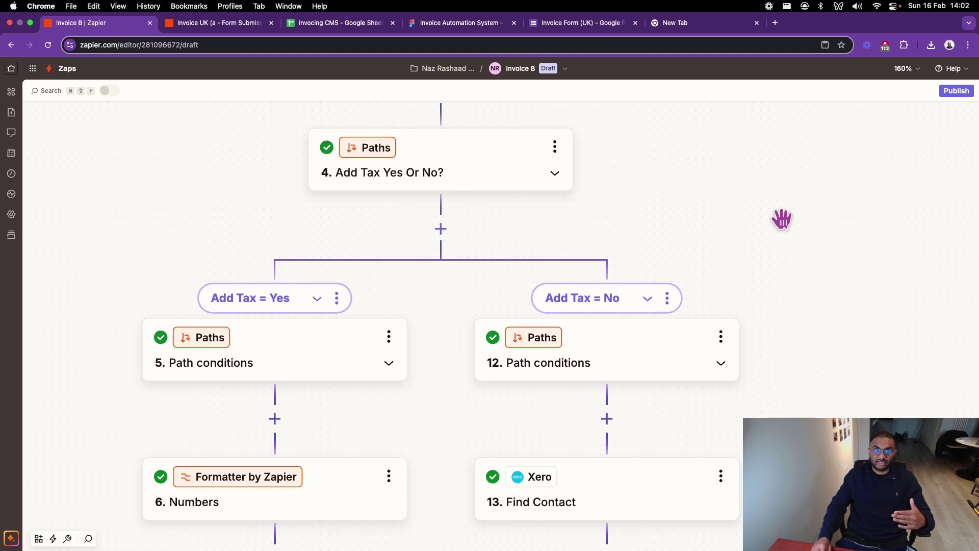
# - Look over the two tax branches and inspect the path conditions of the Add Tax = Yes branch
pyautogui.scroll(-2, 782, 219)
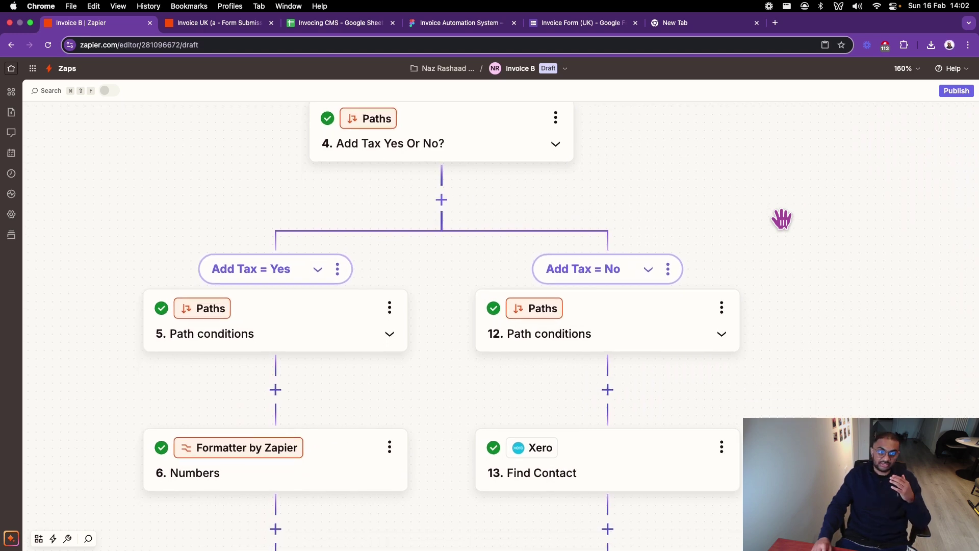
pyautogui.scroll(-1, 782, 220)
pyautogui.scroll(-3, 781, 219)
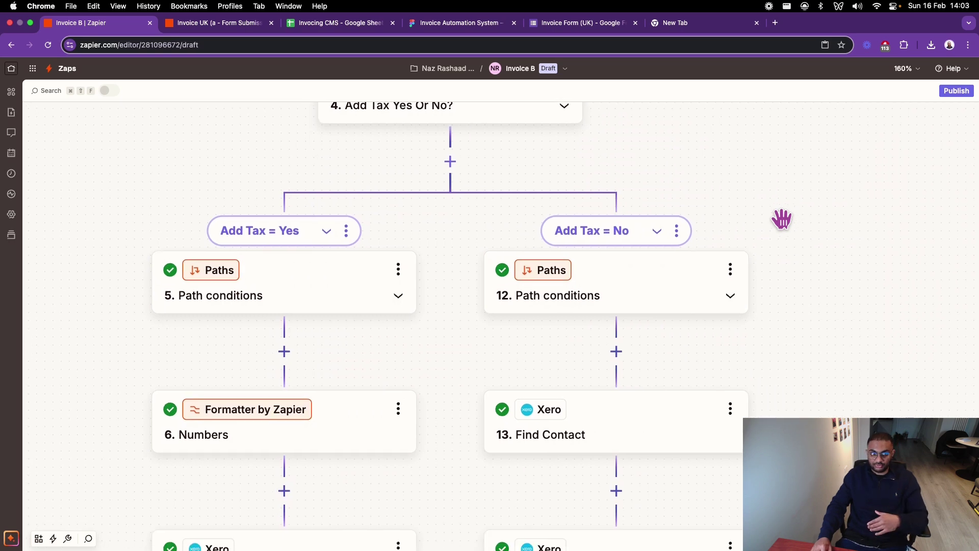
pyautogui.click(288, 263)
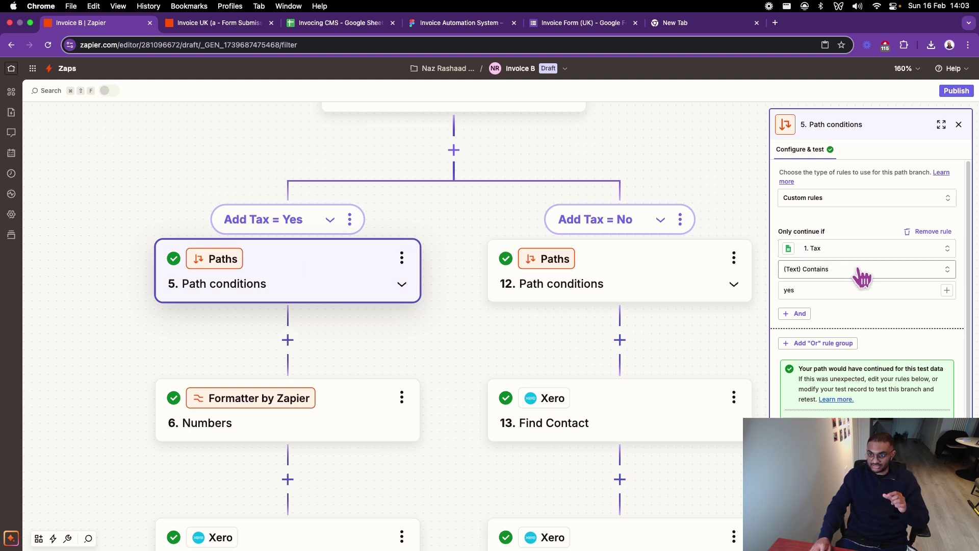
pyautogui.scroll(-1, 840, 312)
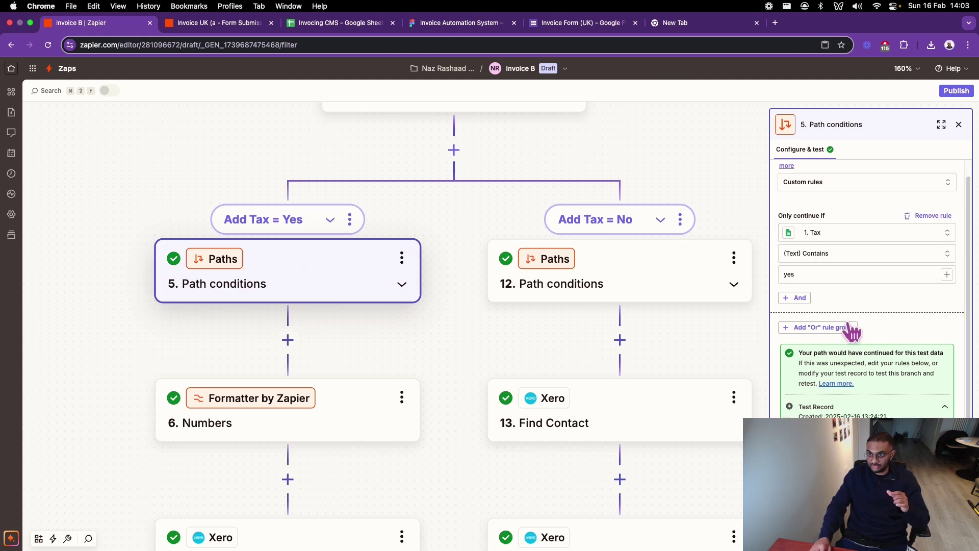
# - Inspect the math operation and the test output of the Formatter Numbers step in the Add Tax = Yes branch
pyautogui.scroll(-2, 434, 343)
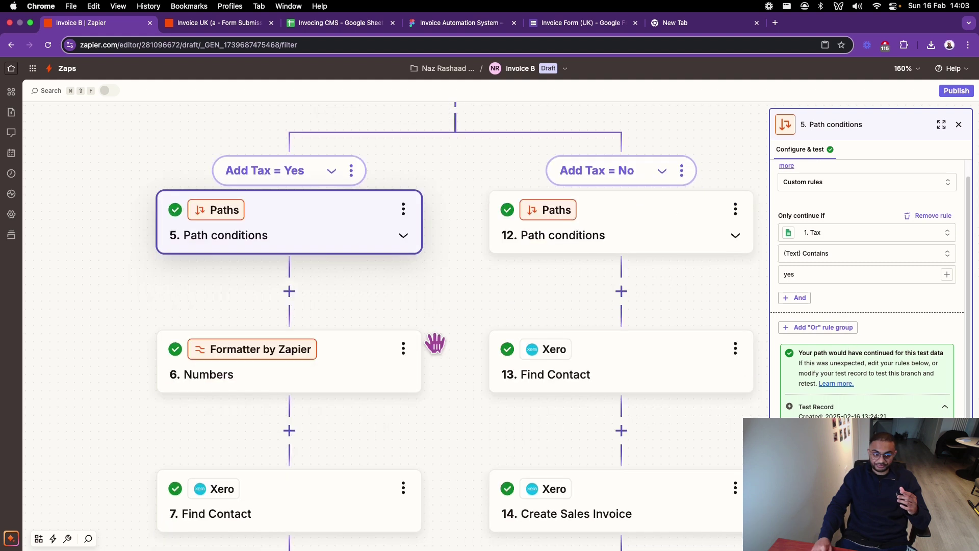
pyautogui.click(376, 363)
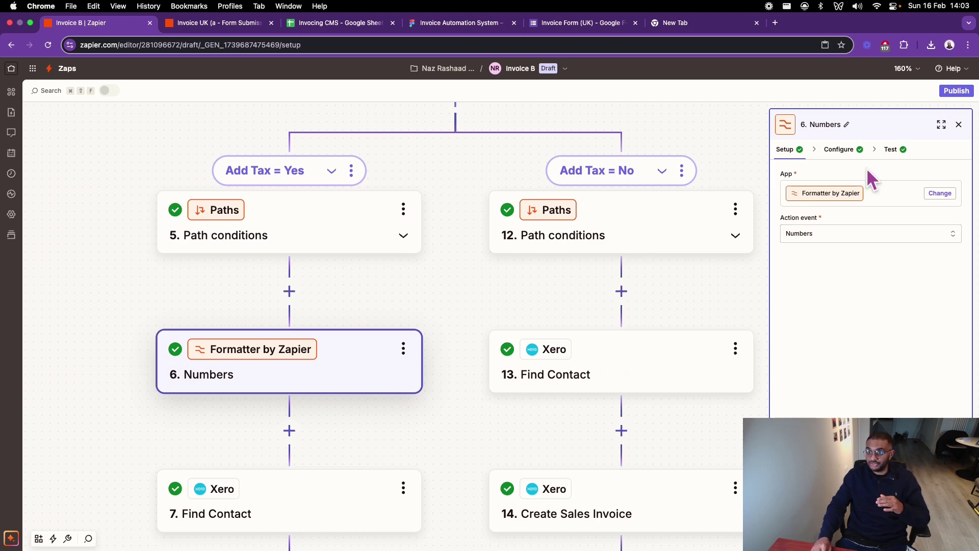
pyautogui.click(853, 151)
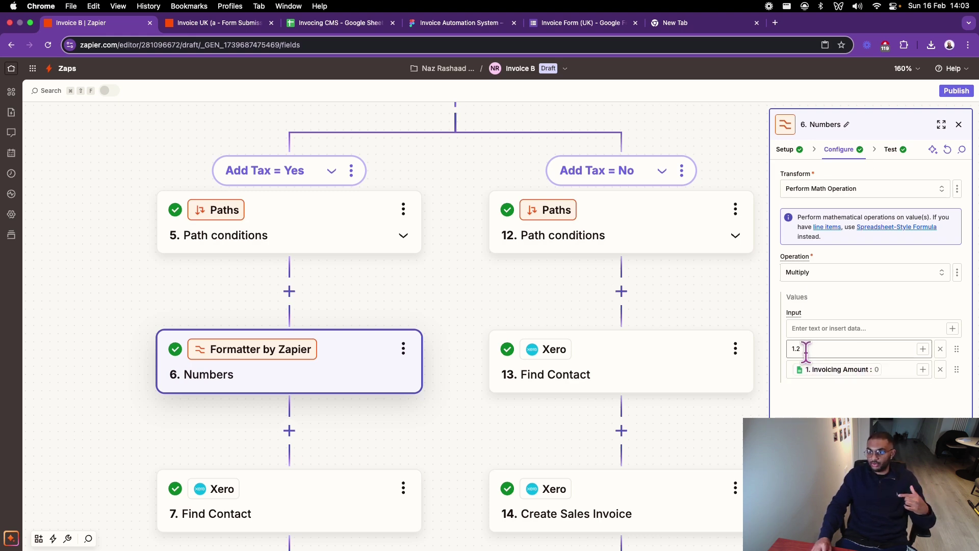
pyautogui.click(890, 149)
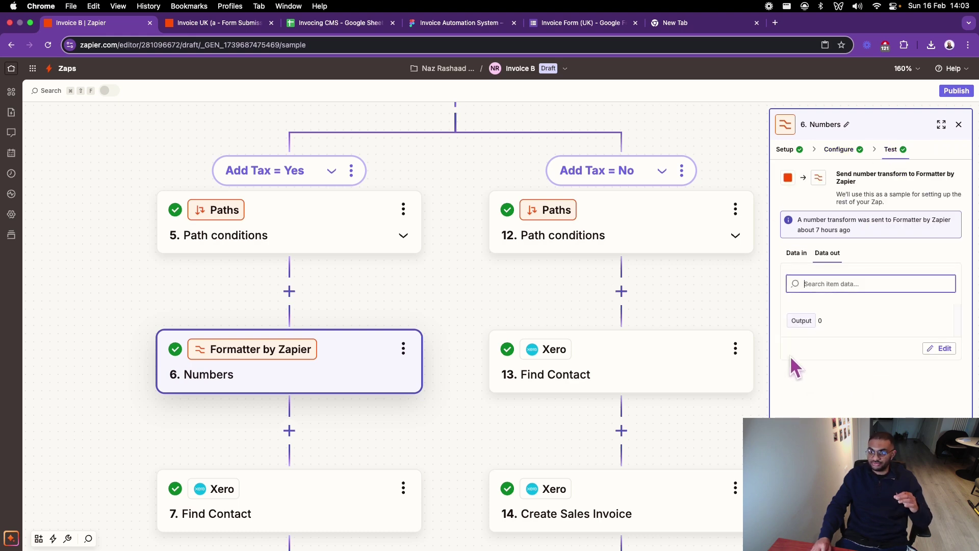
# - Open the Xero Find Contact step under Add Tax = Yes, refer back to the Invoice UK zap, and inspect the contact search configuration
pyautogui.scroll(-5, 480, 341)
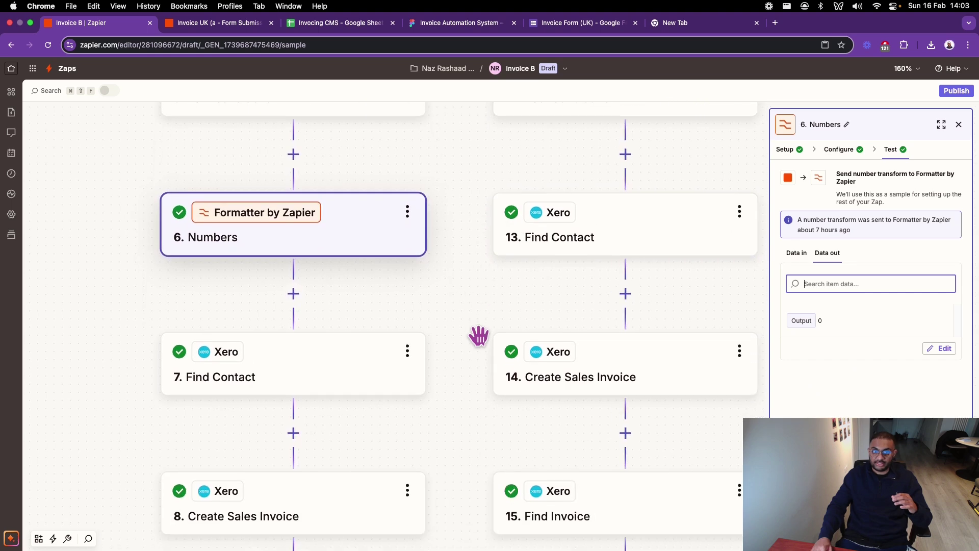
pyautogui.scroll(-3, 479, 336)
pyautogui.click(361, 302)
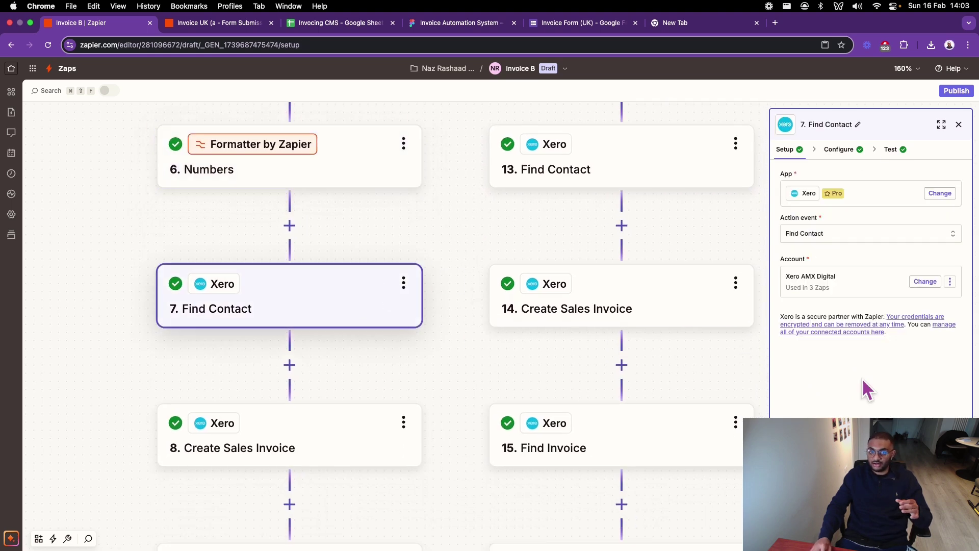
pyautogui.click(173, 29)
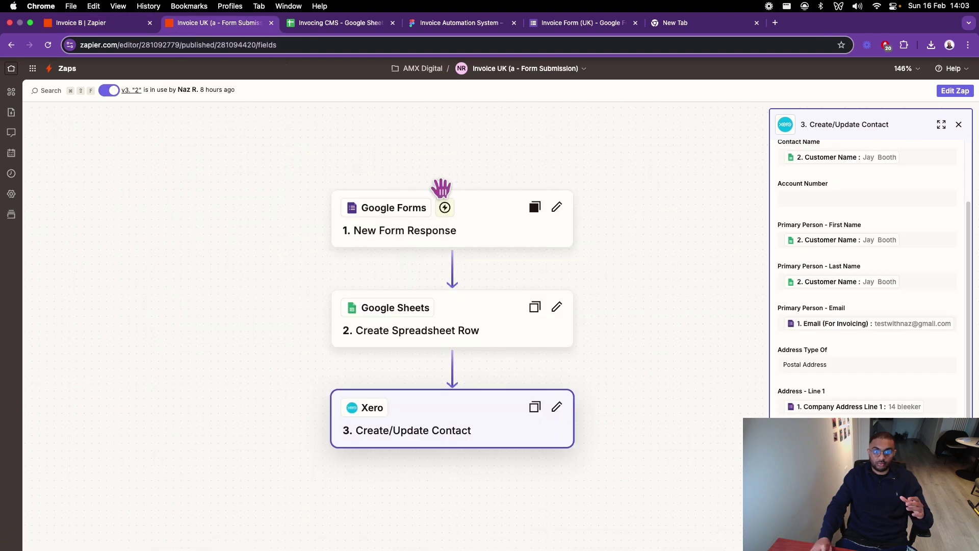
pyautogui.click(77, 25)
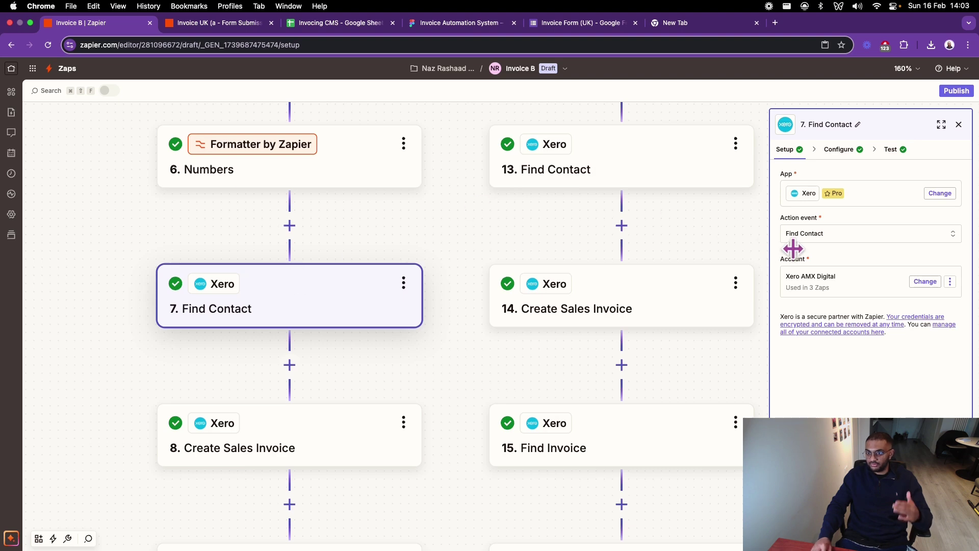
pyautogui.click(831, 151)
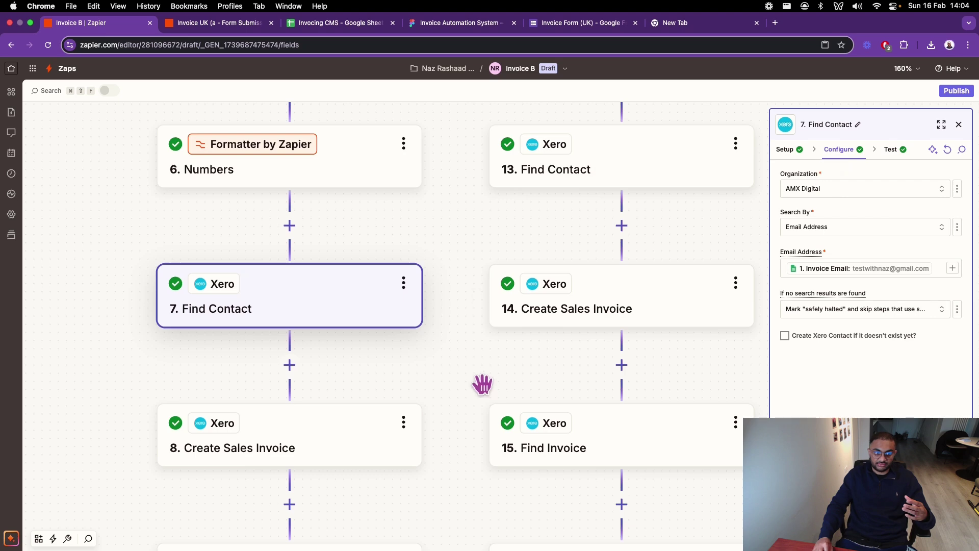
# - Inspect the contact and address fields in the configuration of the Create Sales Invoice step under Add Tax = Yes
pyautogui.click(361, 449)
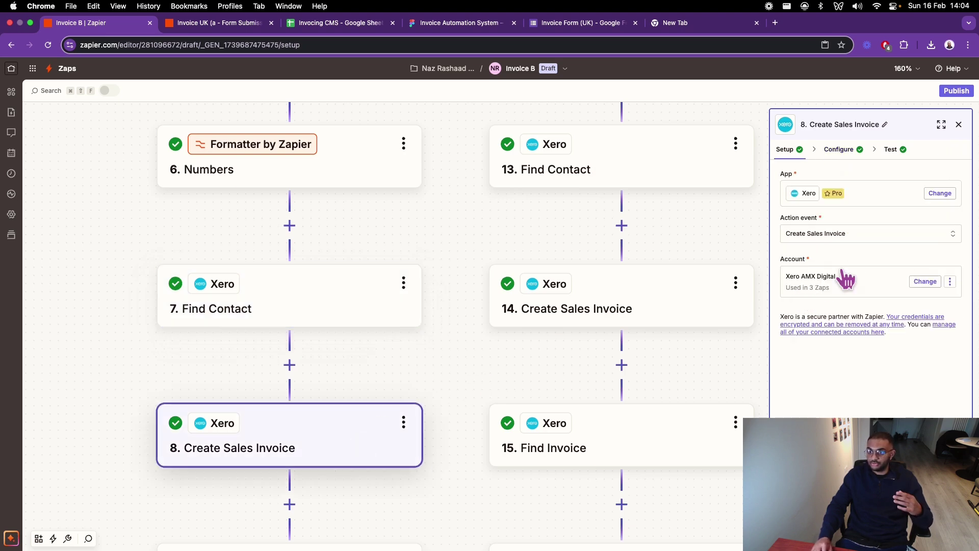
pyautogui.click(844, 150)
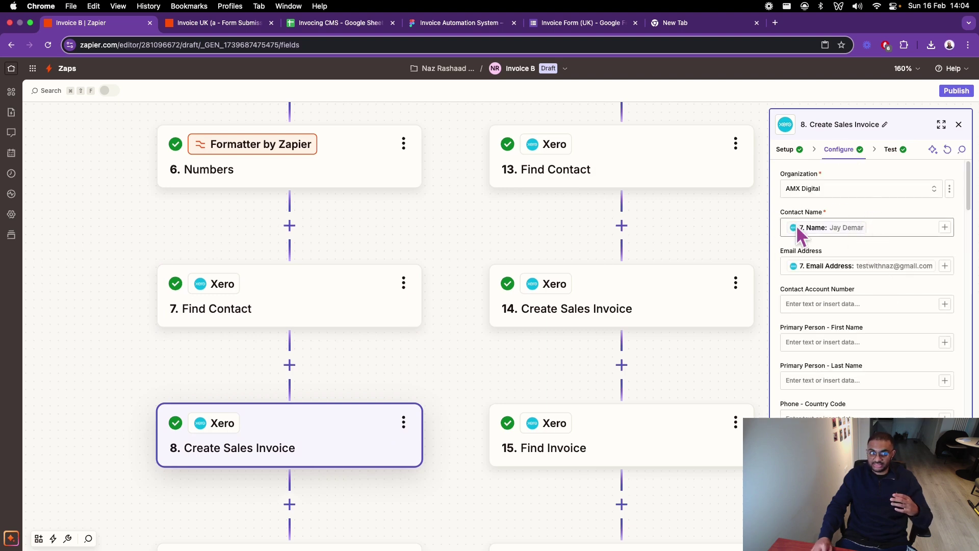
pyautogui.scroll(-9, 854, 306)
pyautogui.scroll(-3, 857, 369)
pyautogui.scroll(3, 861, 306)
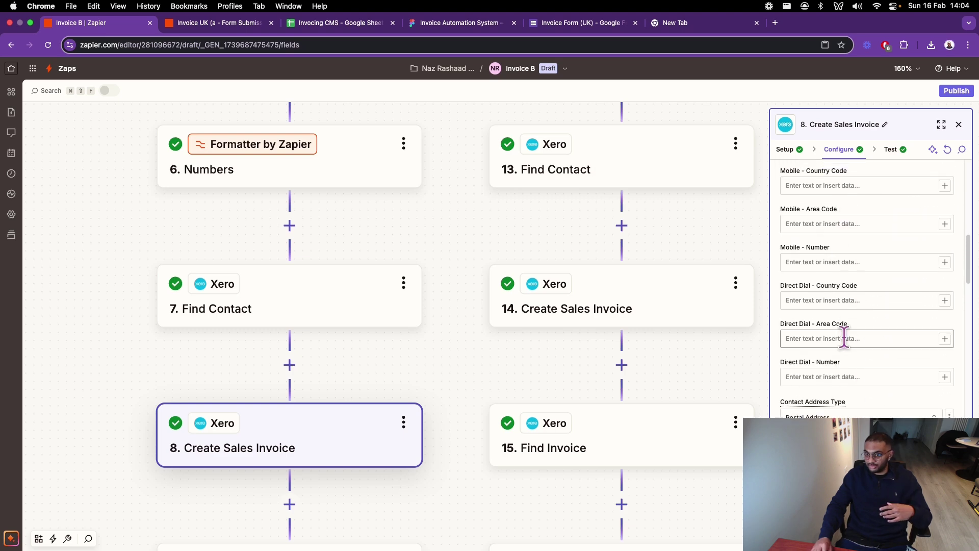
pyautogui.scroll(-7, 845, 338)
pyautogui.scroll(-10, 847, 334)
# - Bring up the insertable data for the Date field of the Create Sales Invoice step and dismiss the list
pyautogui.click(836, 277)
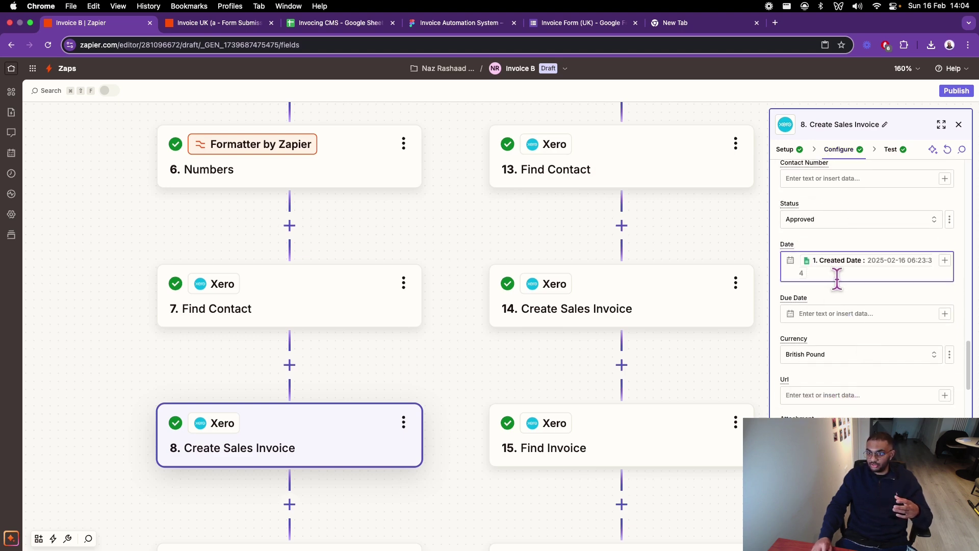
pyautogui.write('/')
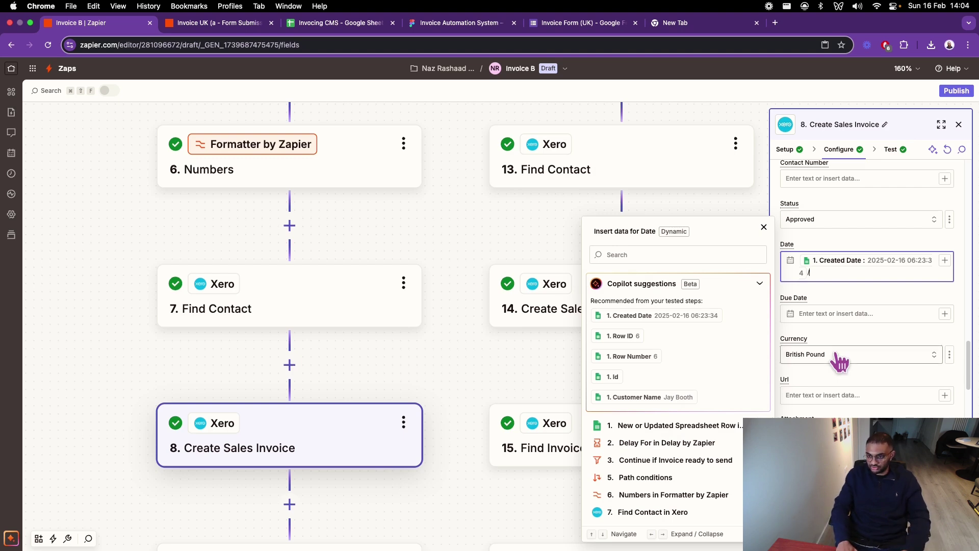
pyautogui.press('Escape')
# - Review the remaining Create Sales Invoice fields, from currency and sent-to-contact options to the line item's description, quantity and unit price
pyautogui.scroll(-5, 839, 381)
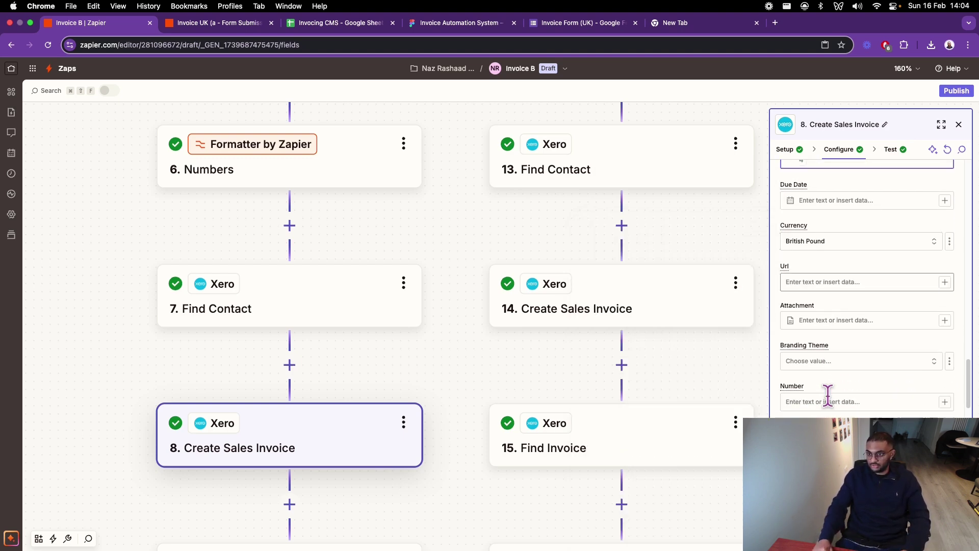
pyautogui.scroll(-3, 836, 351)
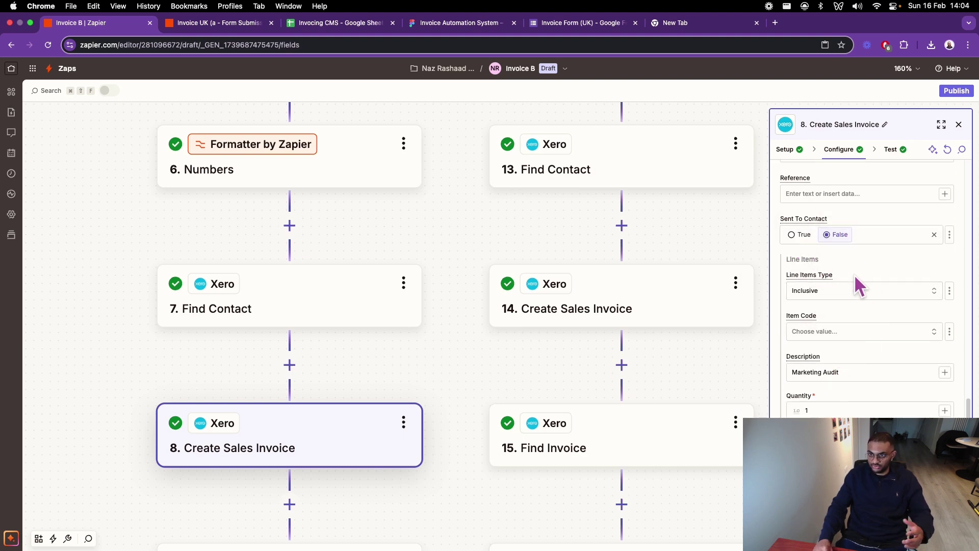
pyautogui.scroll(-4, 854, 276)
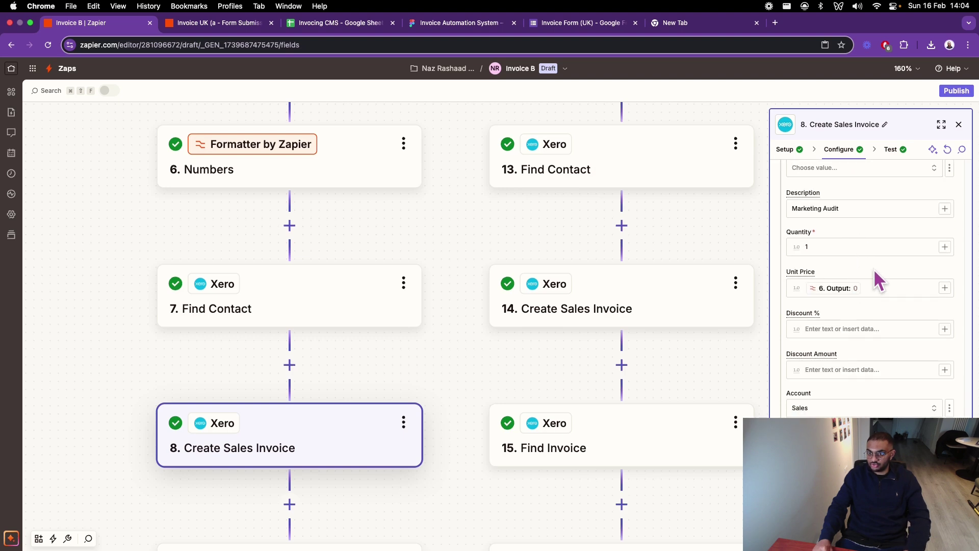
# - Clear the Unit Price mapping in the Create Sales Invoice step and map it again to Output from Numbers in Formatter by Zapier
pyautogui.scroll(-1, 874, 268)
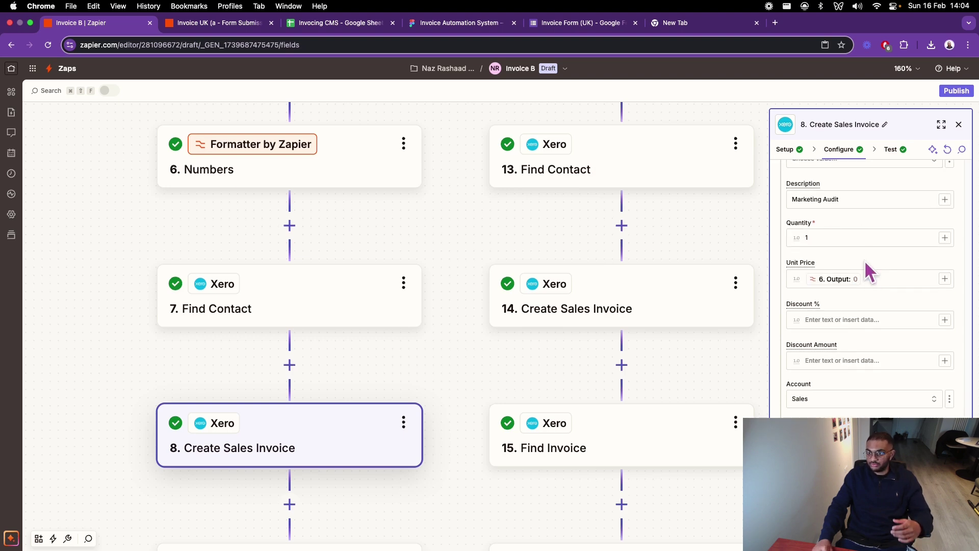
pyautogui.scroll(-2, 876, 276)
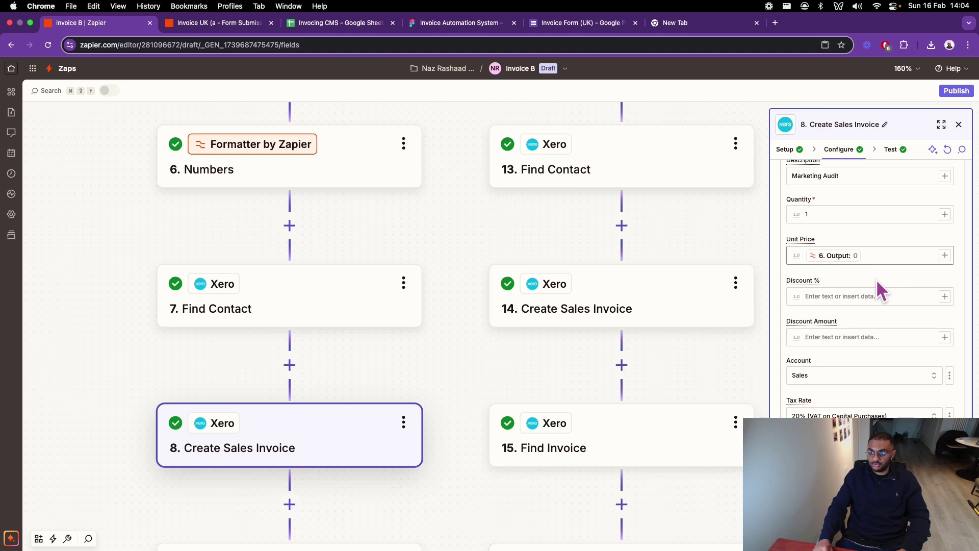
pyautogui.click(884, 259)
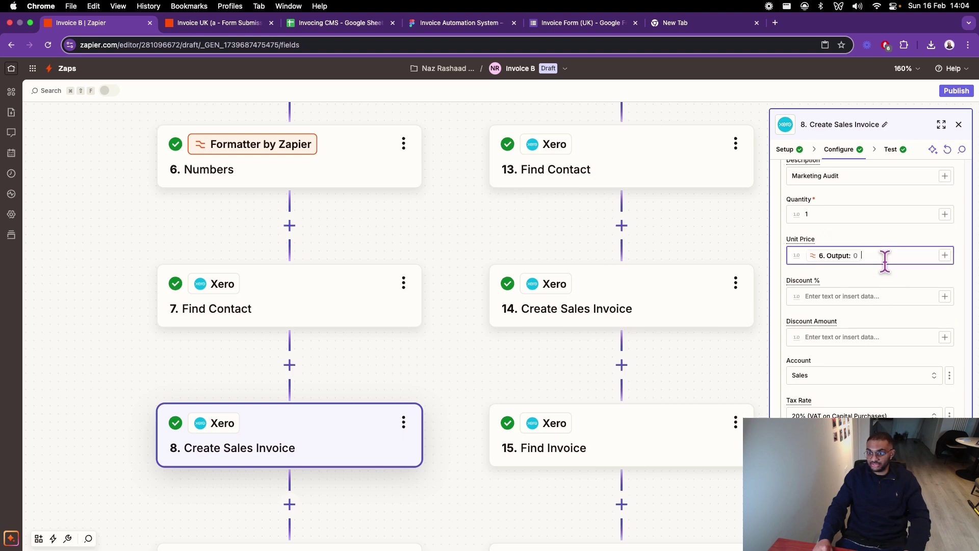
pyautogui.press('BackSpace')
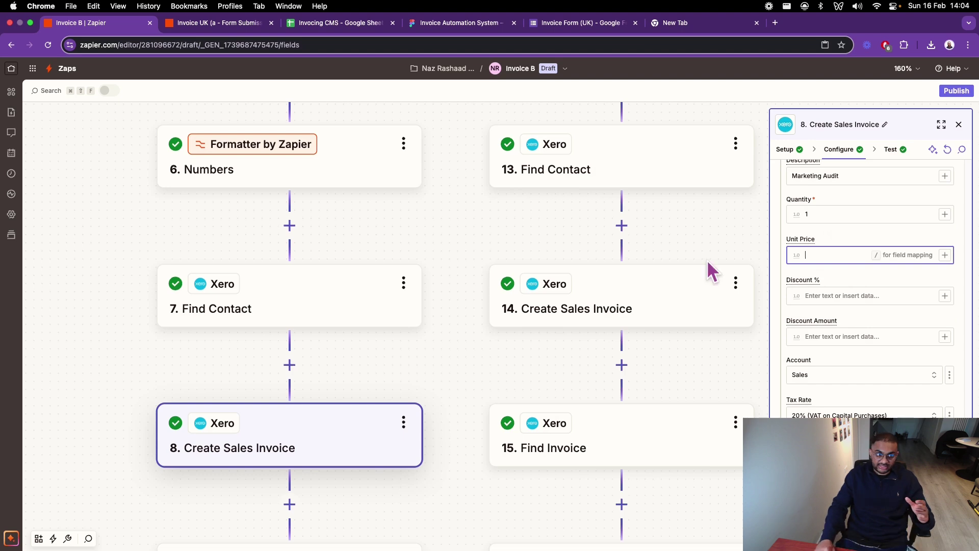
pyautogui.write('/')
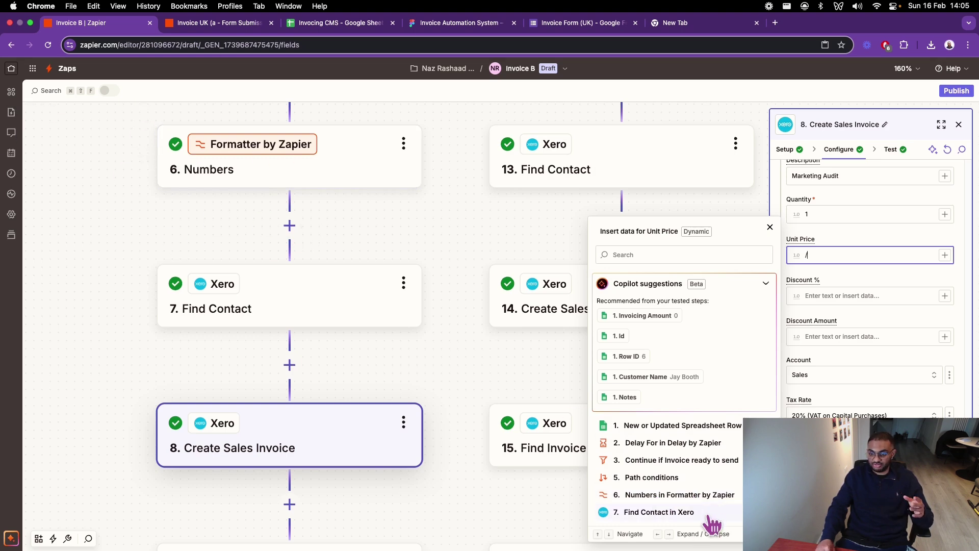
pyautogui.click(713, 497)
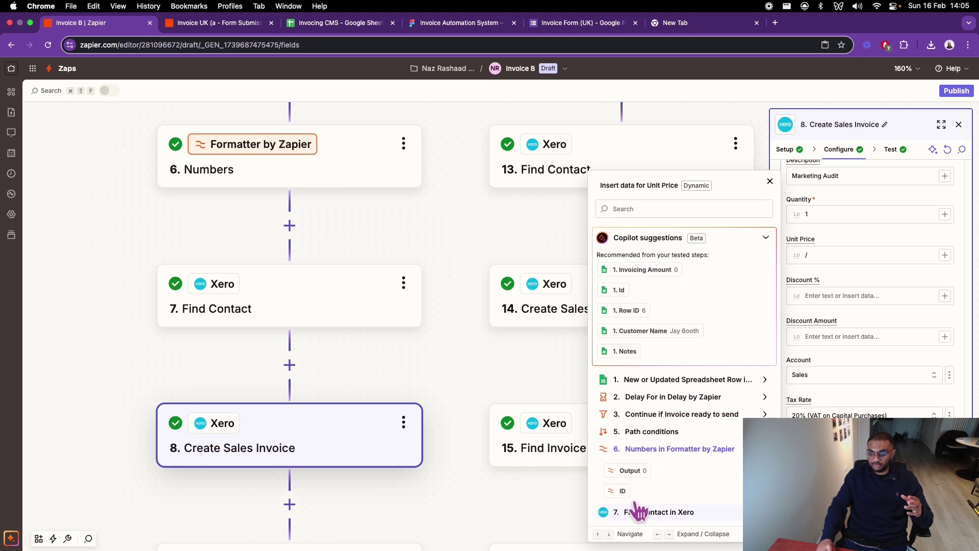
pyautogui.click(632, 472)
pyautogui.click(882, 268)
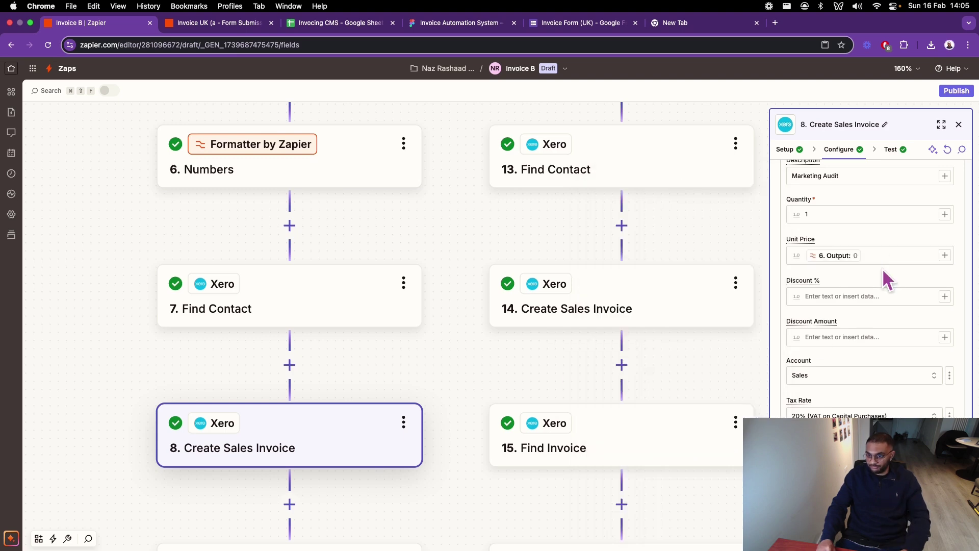
# - Look over the Create Sales Invoice fields, inspect the step's test output data, and close the step
pyautogui.scroll(-10, 876, 306)
pyautogui.scroll(10, 870, 355)
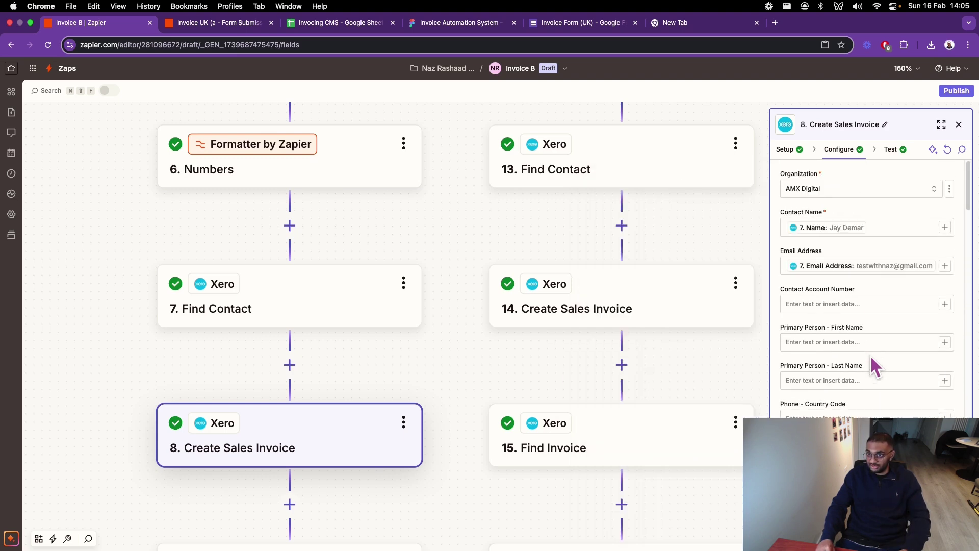
pyautogui.click(890, 149)
pyautogui.scroll(-2, 889, 306)
pyautogui.scroll(-10, 898, 403)
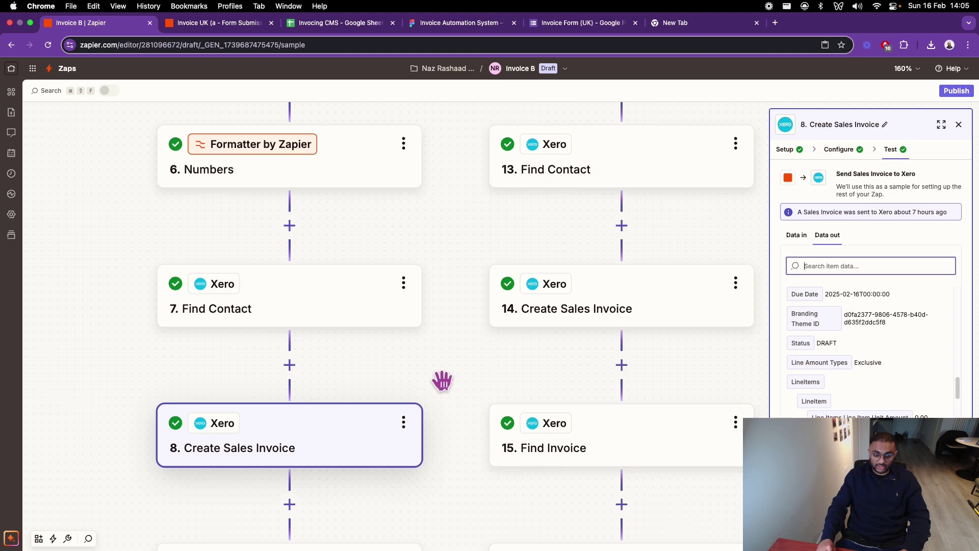
pyautogui.scroll(-5, 442, 380)
pyautogui.scroll(-7, 442, 379)
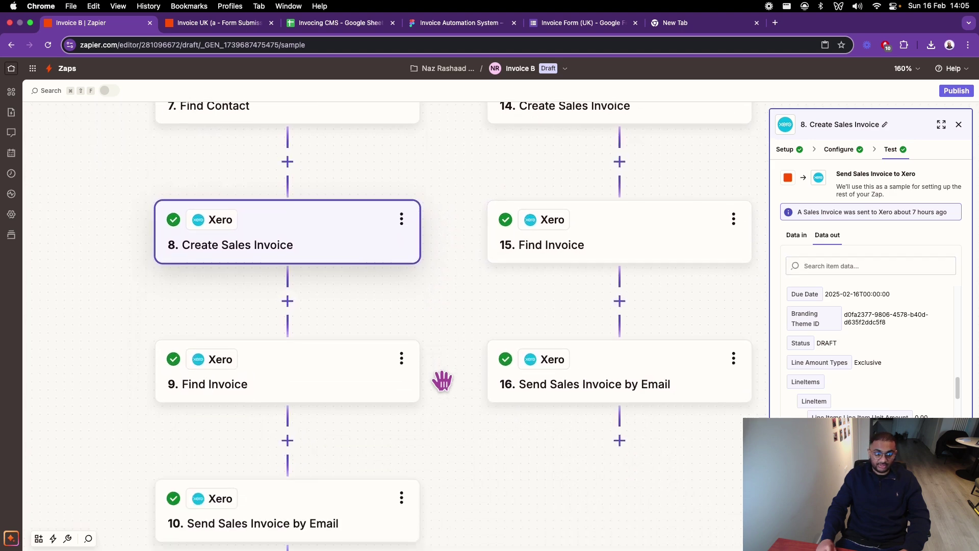
pyautogui.click(957, 124)
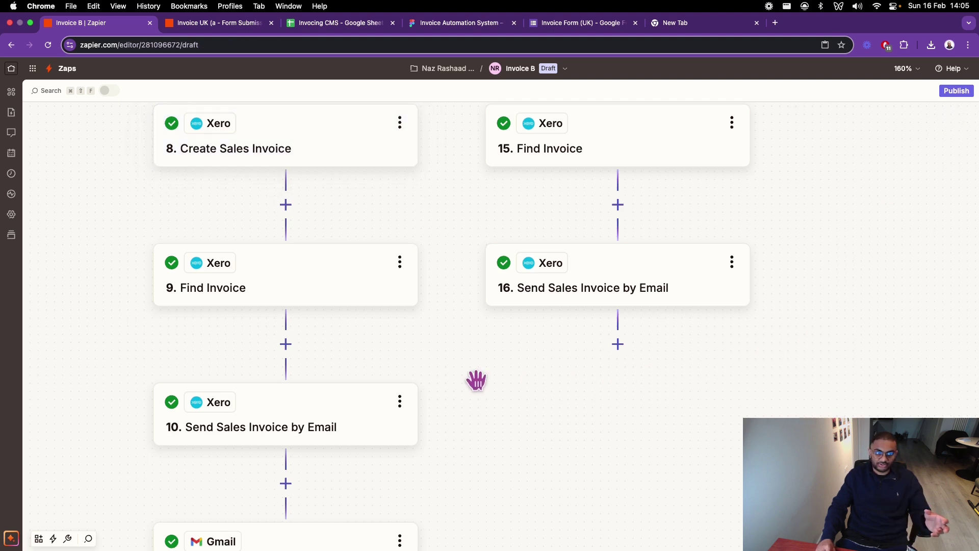
# - Compare the setup of step 8, Create Sales Invoice, with that of step 9, Find Invoice
pyautogui.click(266, 172)
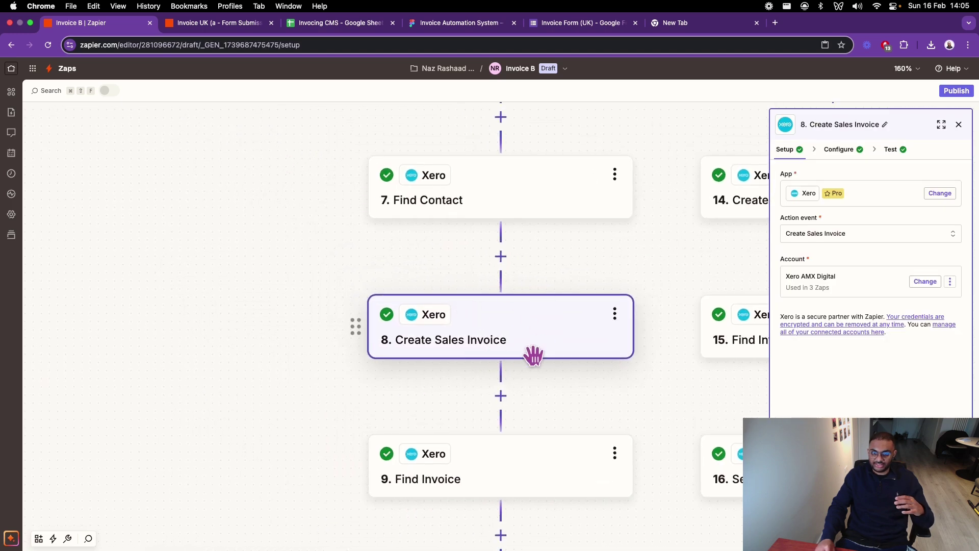
pyautogui.moveTo(597, 413); pyautogui.dragTo(386, 268)
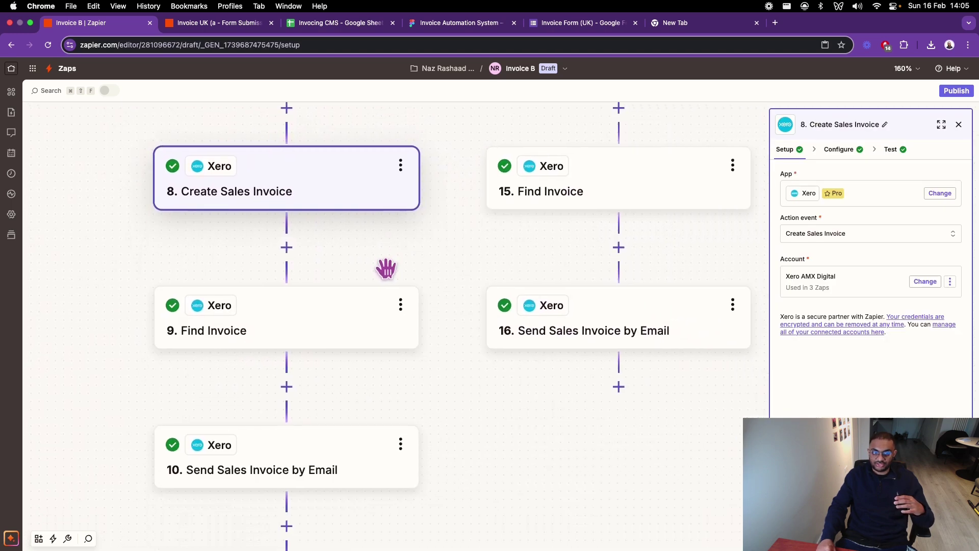
pyautogui.scroll(-3, 430, 389)
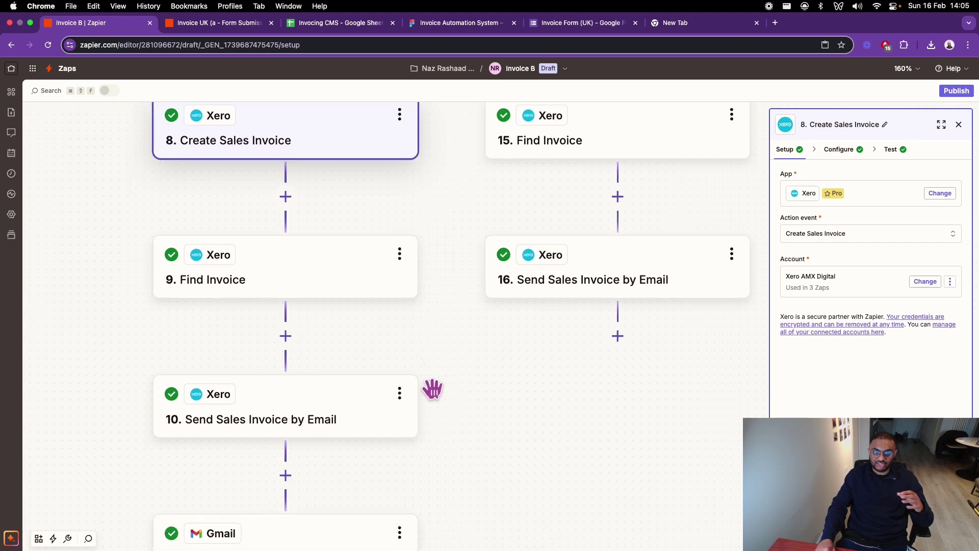
pyautogui.scroll(2, 385, 421)
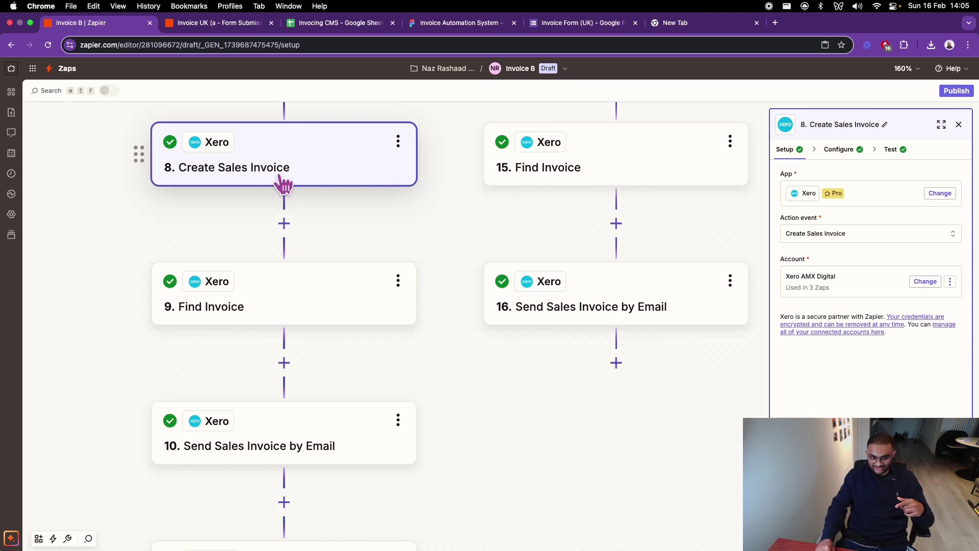
pyautogui.click(294, 300)
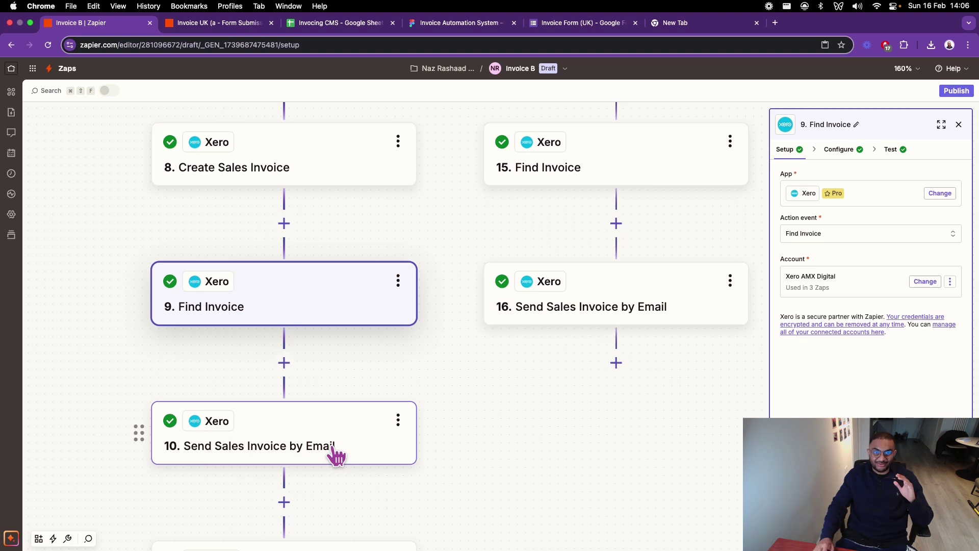
pyautogui.click(332, 147)
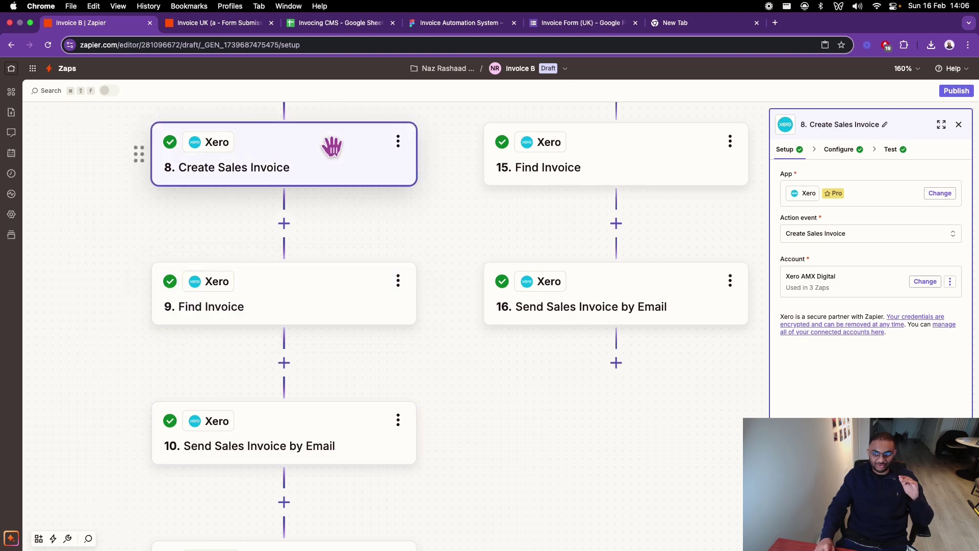
# - Open the configuration of step 9, Find Invoice, and check which values Search By offers, keeping Invoice Number
pyautogui.click(309, 297)
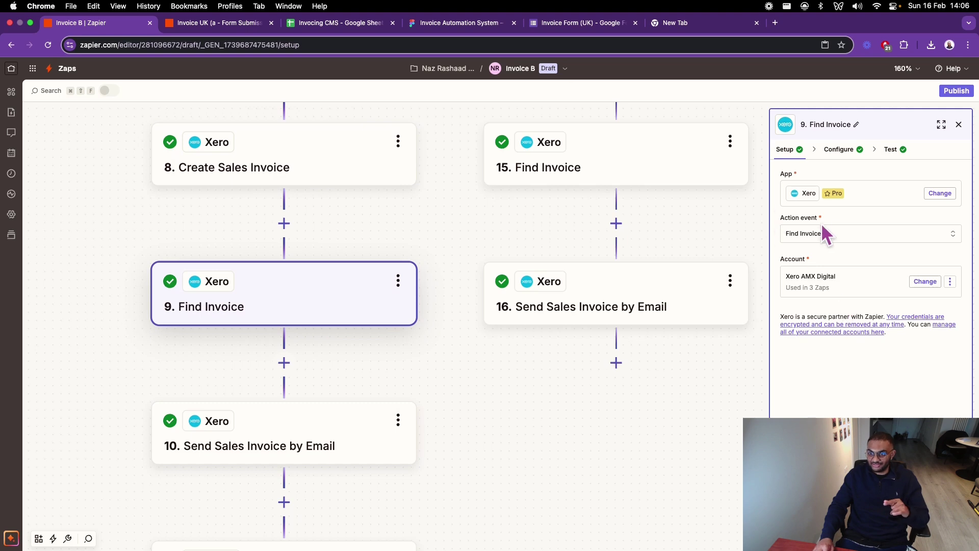
pyautogui.click(846, 151)
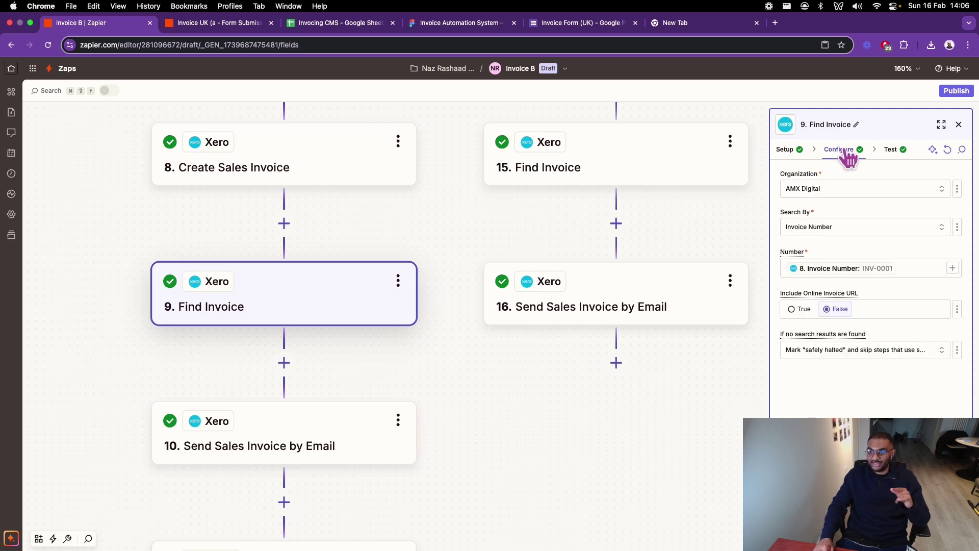
pyautogui.click(824, 226)
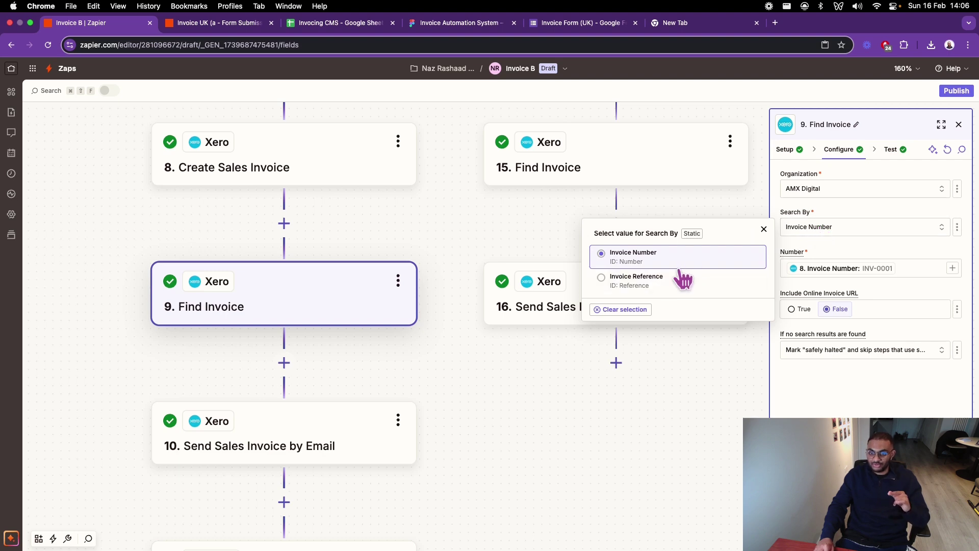
pyautogui.click(842, 254)
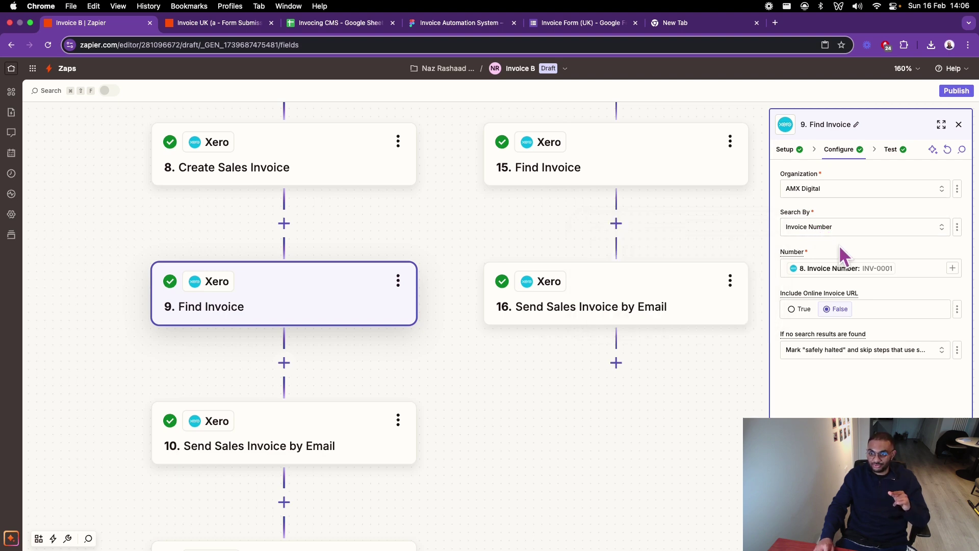
# - Clear the Number field of the Find Invoice step and map it again to Invoice Number from Create Sales Invoice in Xero
pyautogui.click(929, 268)
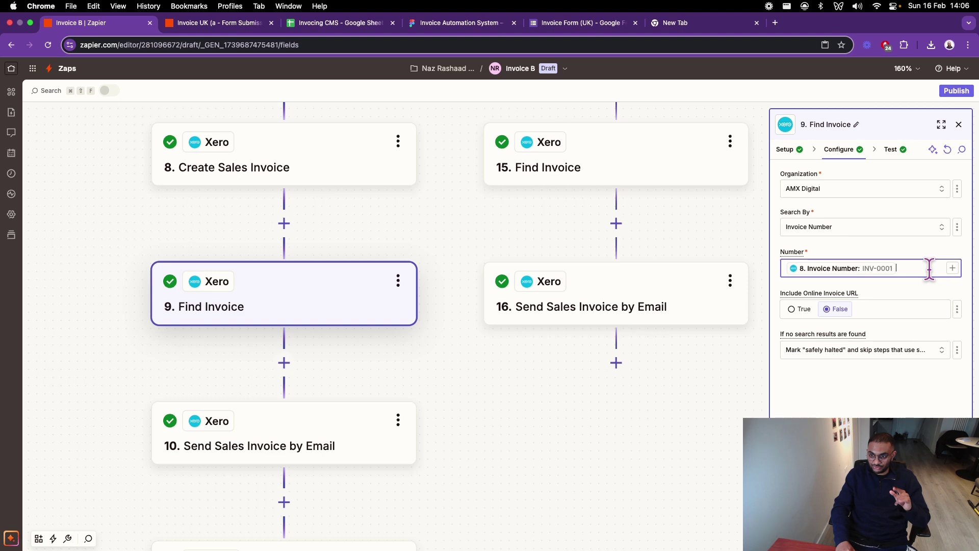
pyautogui.press('BackSpace')
pyautogui.write('/')
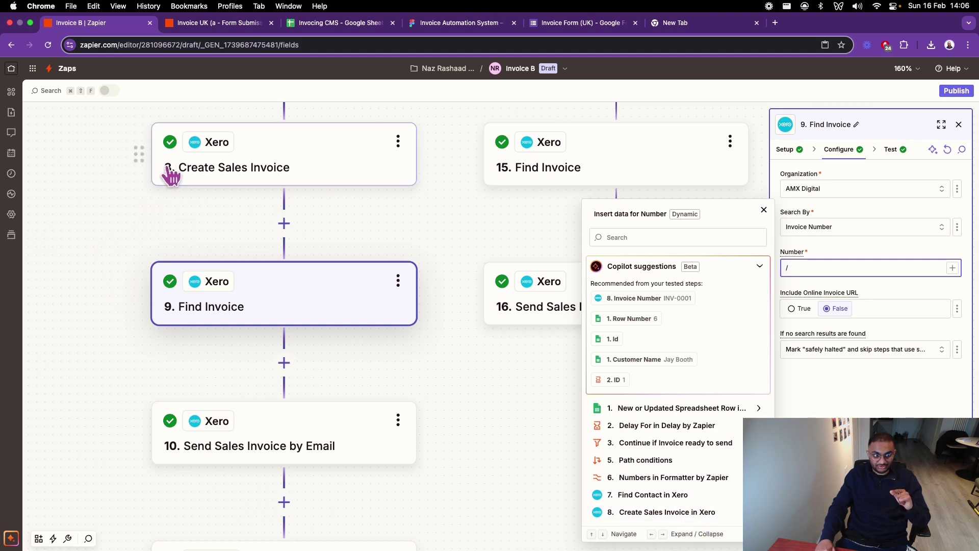
pyautogui.click(694, 512)
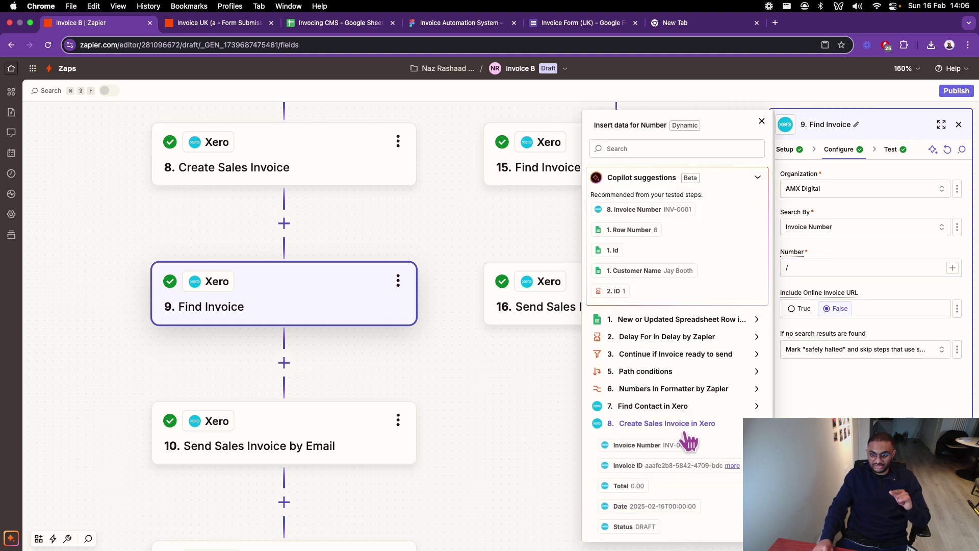
pyautogui.scroll(-2, 684, 433)
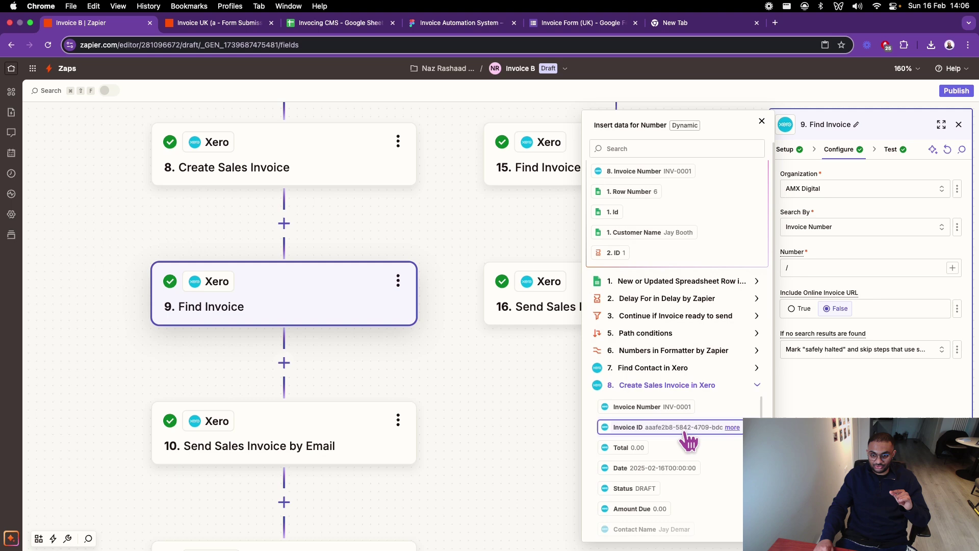
pyautogui.click(678, 410)
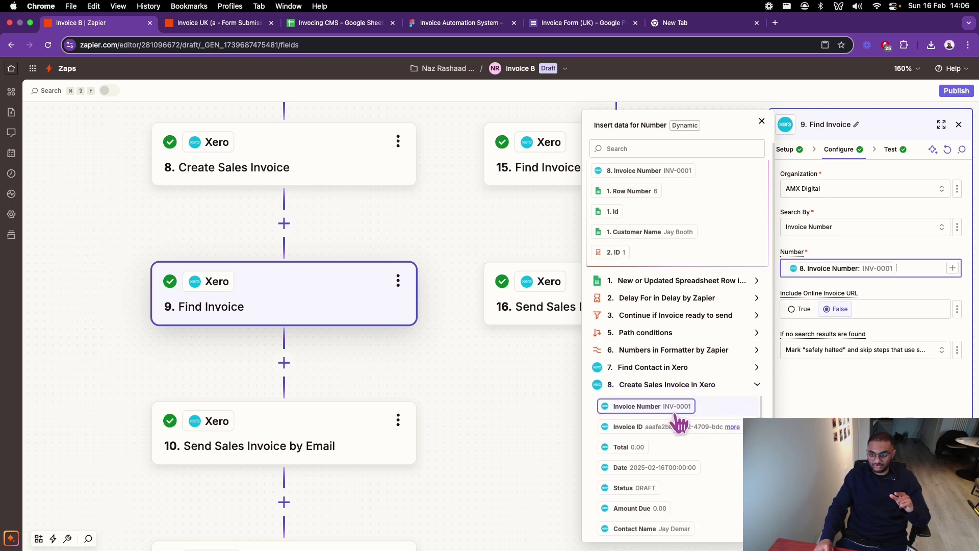
pyautogui.click(837, 388)
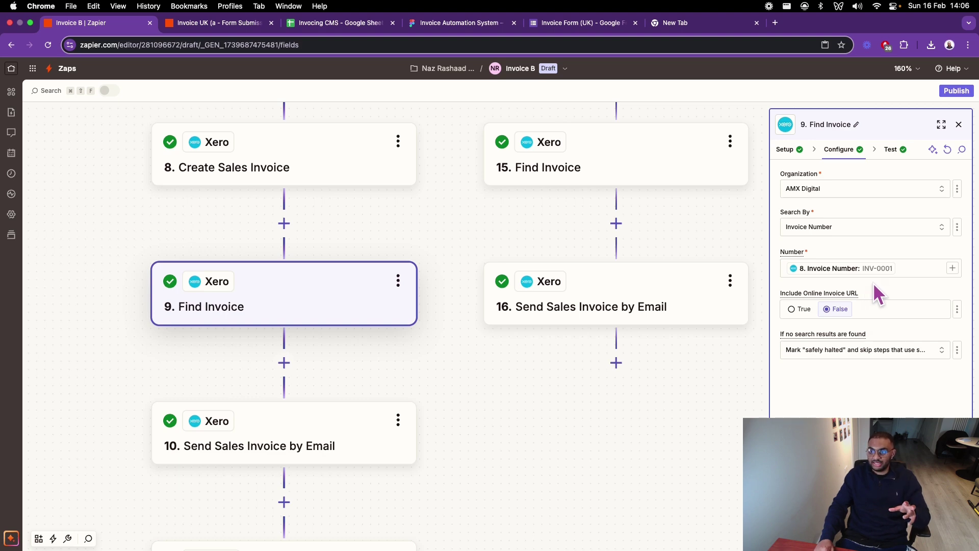
# - Inspect the test output data of the Find Invoice step, including the invoice ID and Invoice PDF
pyautogui.click(891, 149)
pyautogui.scroll(-2, 830, 353)
pyautogui.scroll(3, 830, 352)
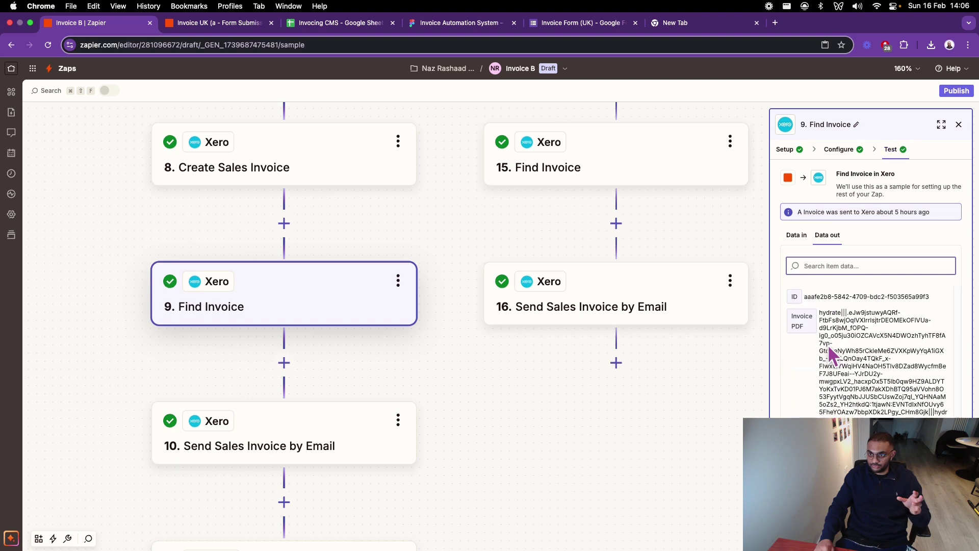
pyautogui.click(631, 439)
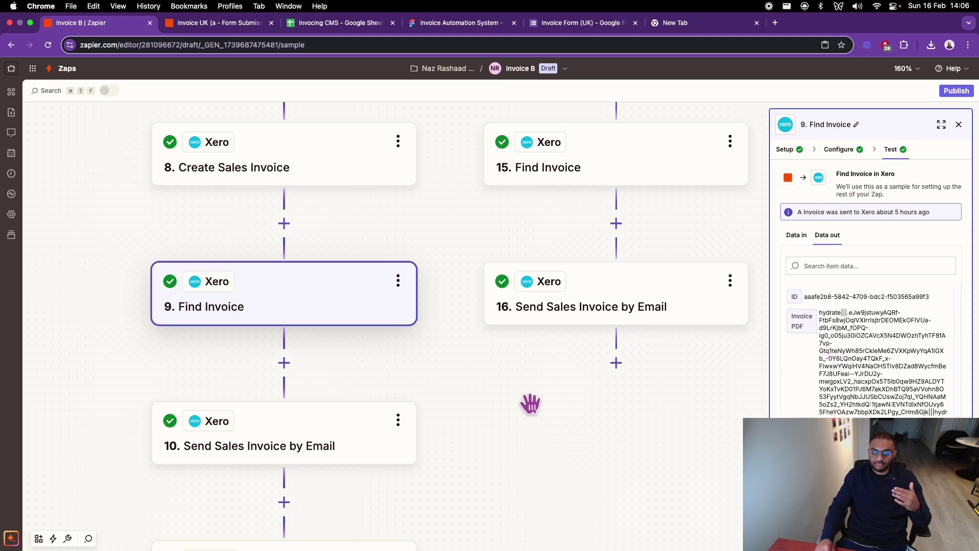
# - Review the setup, invoice configuration and test result of step 10, Send Sales Invoice by Email
pyautogui.click(302, 441)
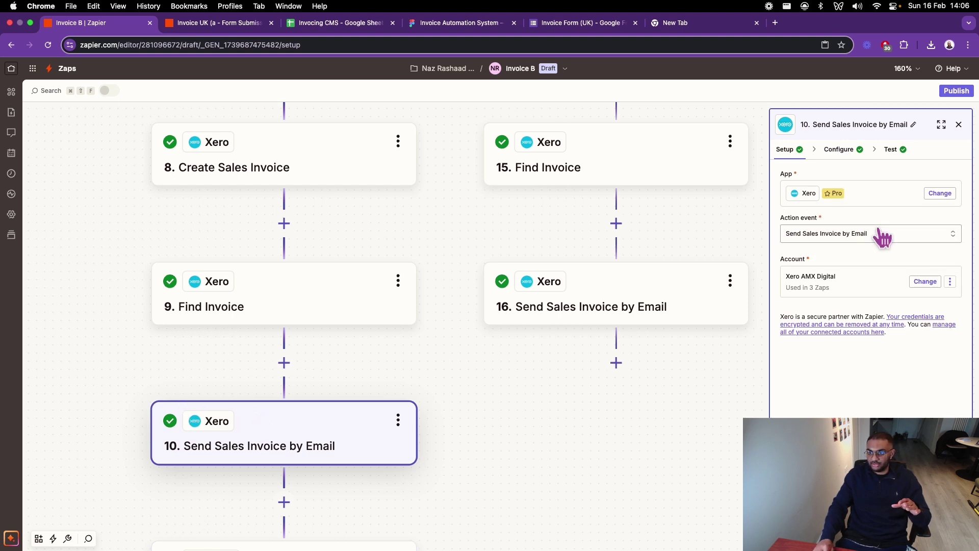
pyautogui.click(851, 159)
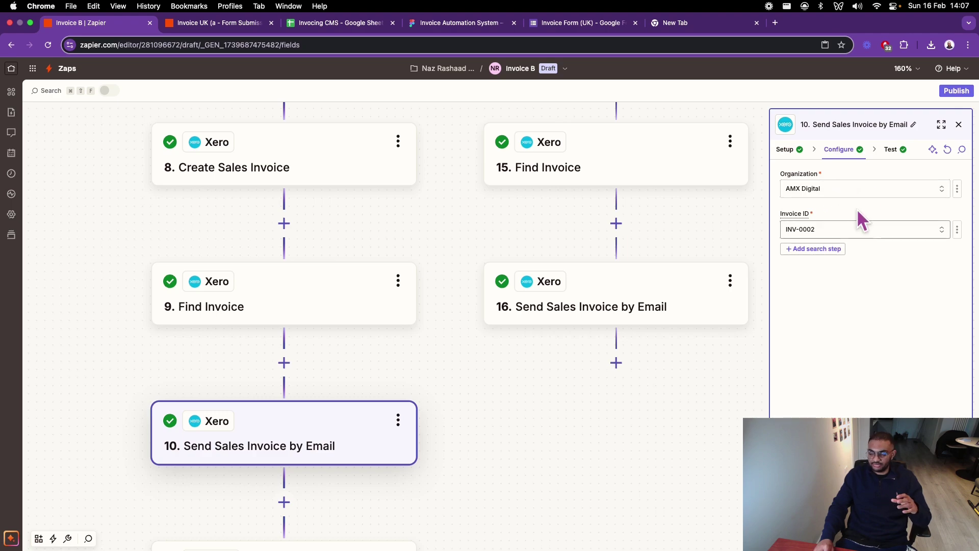
pyautogui.click(890, 149)
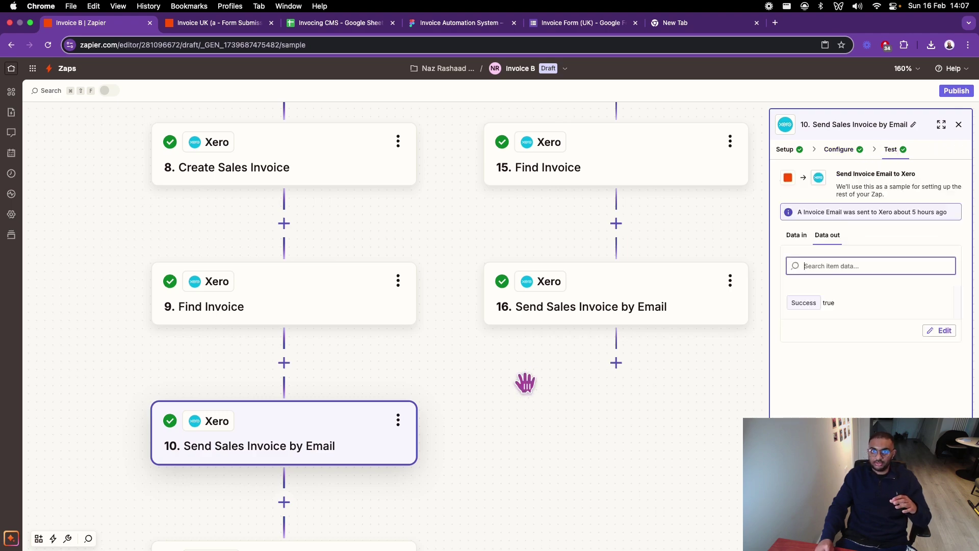
# - Switch to the Gmail inbox, open the AMX Digital invoice-due email and expand its first message to read it
pyautogui.hotkey('ctrl', 'Right')
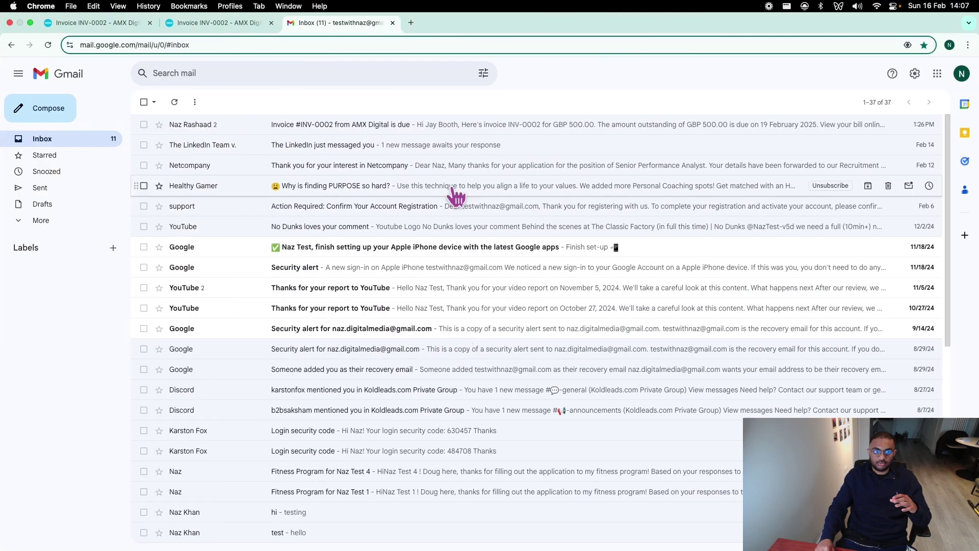
pyautogui.click(344, 134)
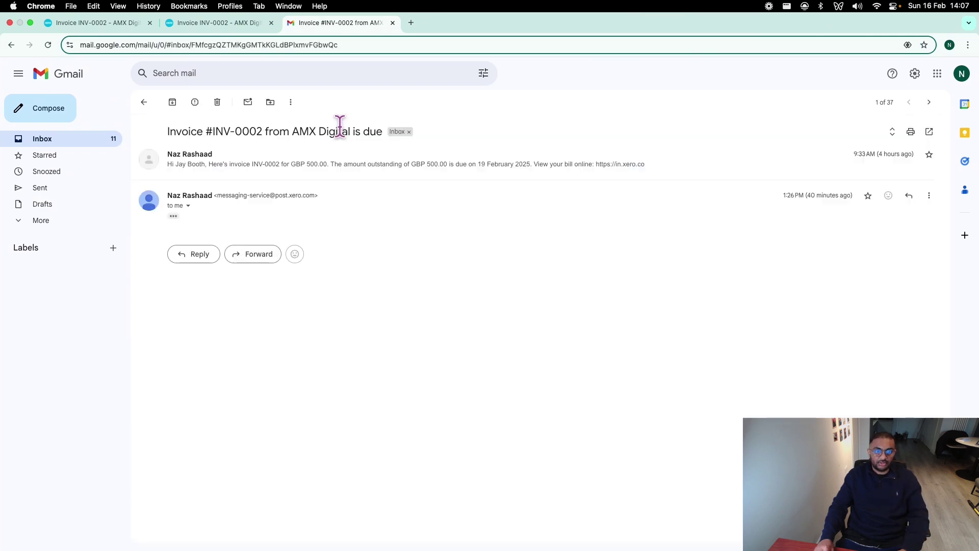
pyautogui.click(292, 170)
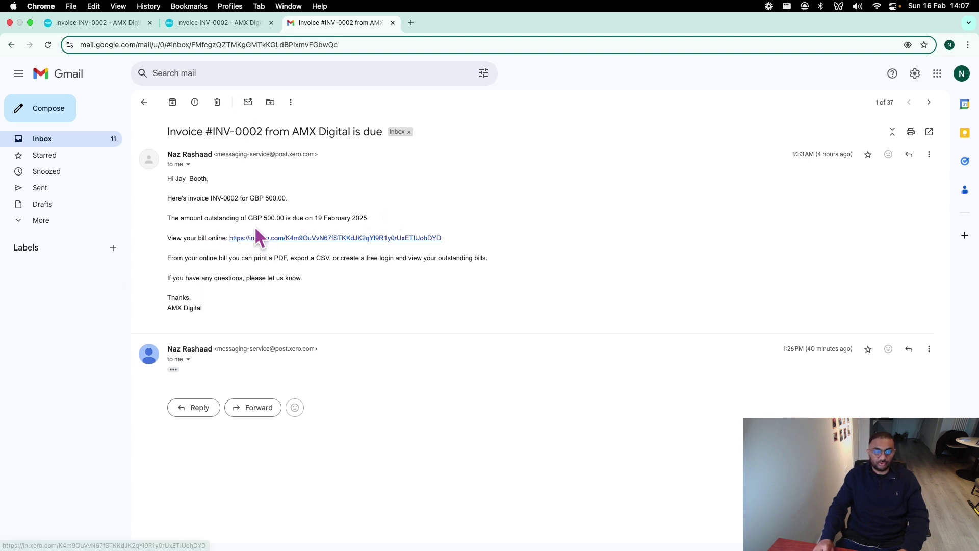
# - Examine the online Xero invoice INV-0002, including its reference, due date and amount due, and return to the invoice email in Gmail
pyautogui.click(198, 28)
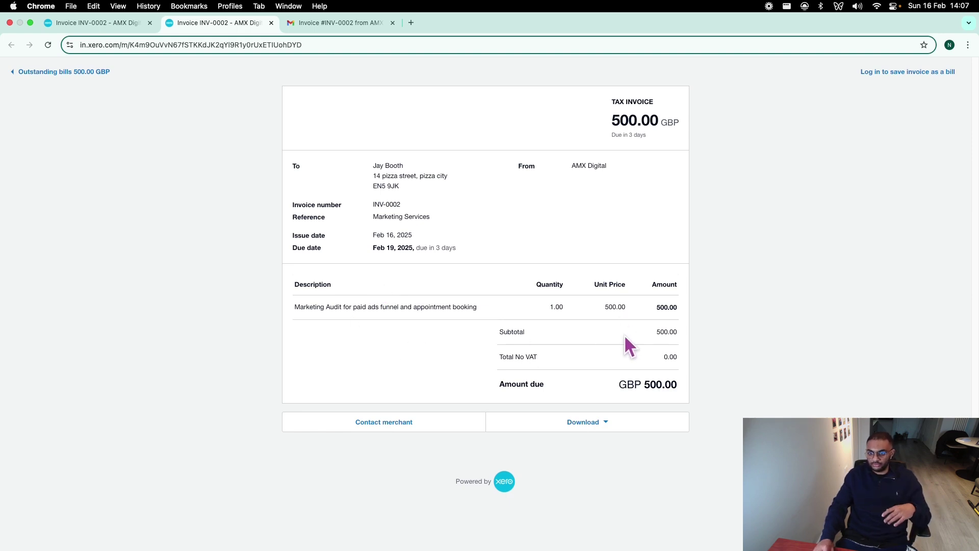
pyautogui.hotkey('ctrl', 'Left')
pyautogui.hotkey('ctrl', 'Right')
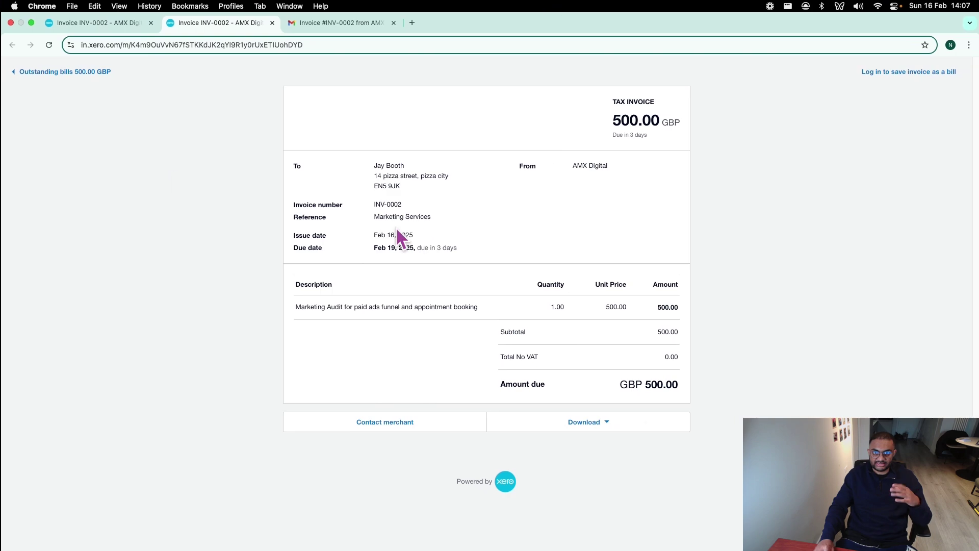
pyautogui.hotkey('ctrl', 'Left')
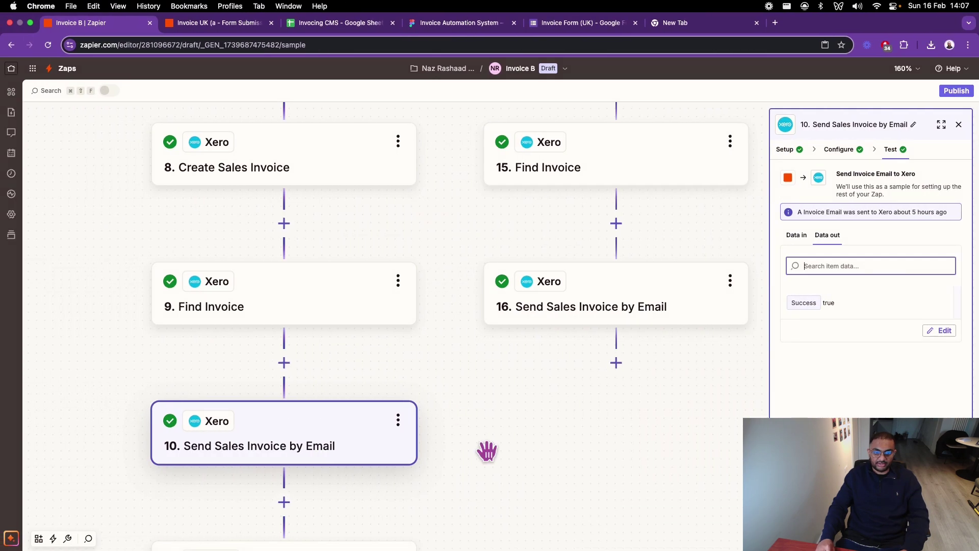
pyautogui.hotkey('ctrl', 'Right')
pyautogui.click(339, 22)
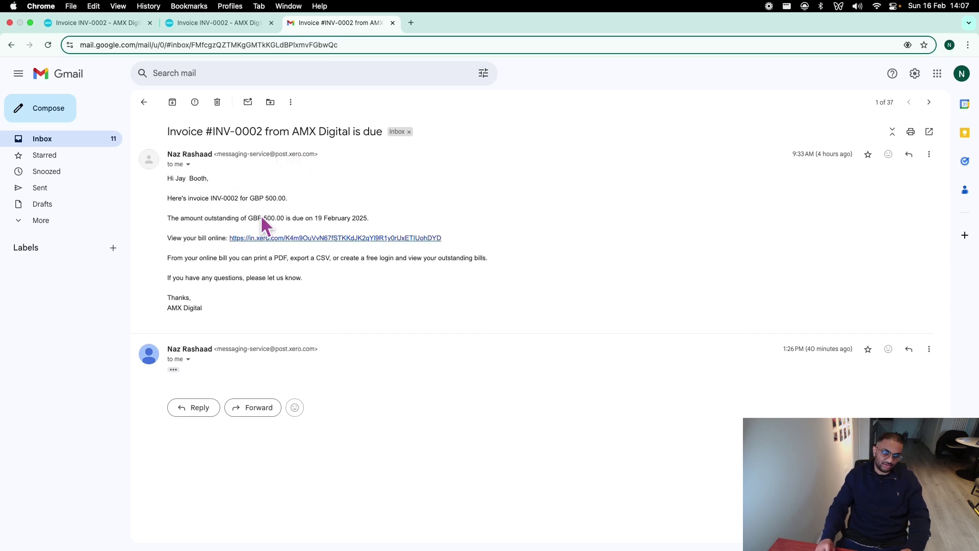
# - Switch back to the Invoice B zap in Zapier and open the configuration of step 11, Create Draft
pyautogui.hotkey('ctrl', 'Left')
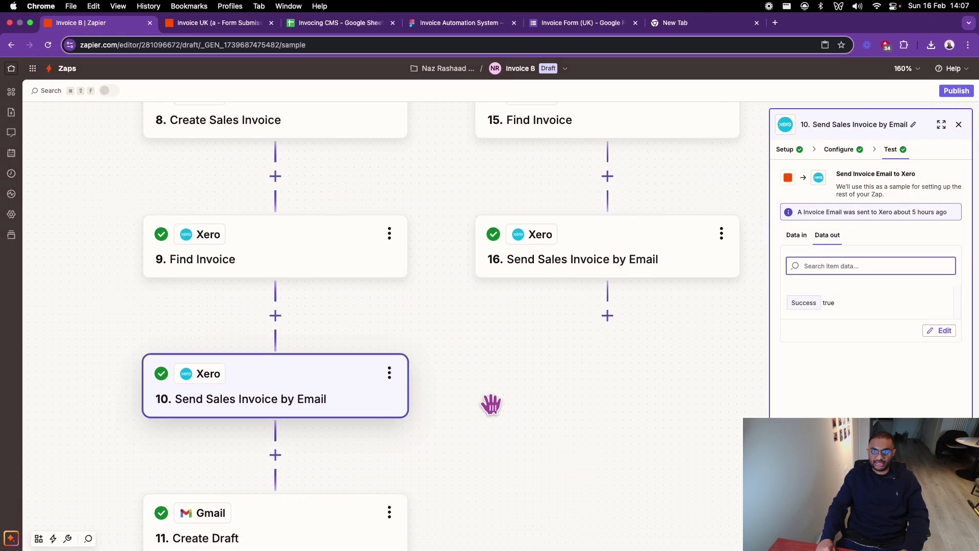
pyautogui.scroll(-4, 491, 404)
pyautogui.scroll(-3, 491, 404)
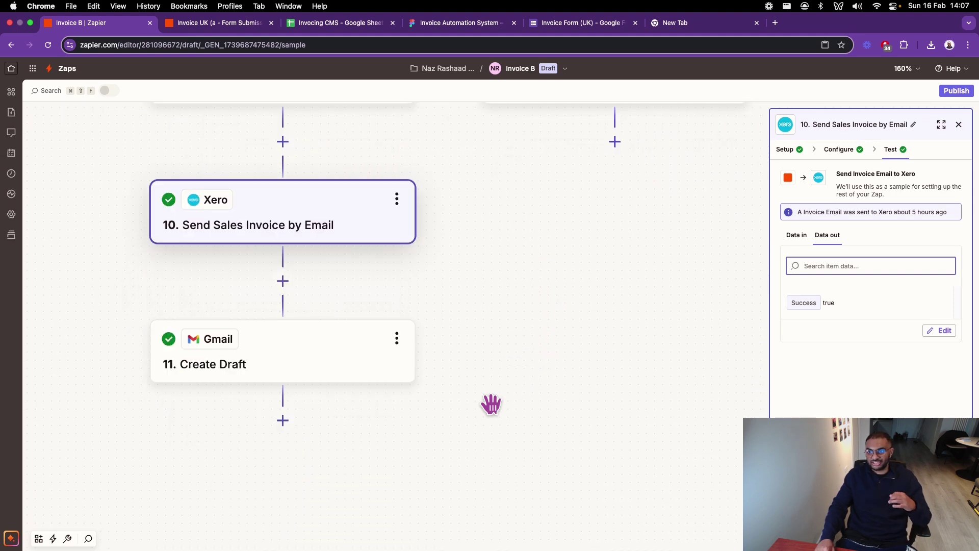
pyautogui.click(336, 360)
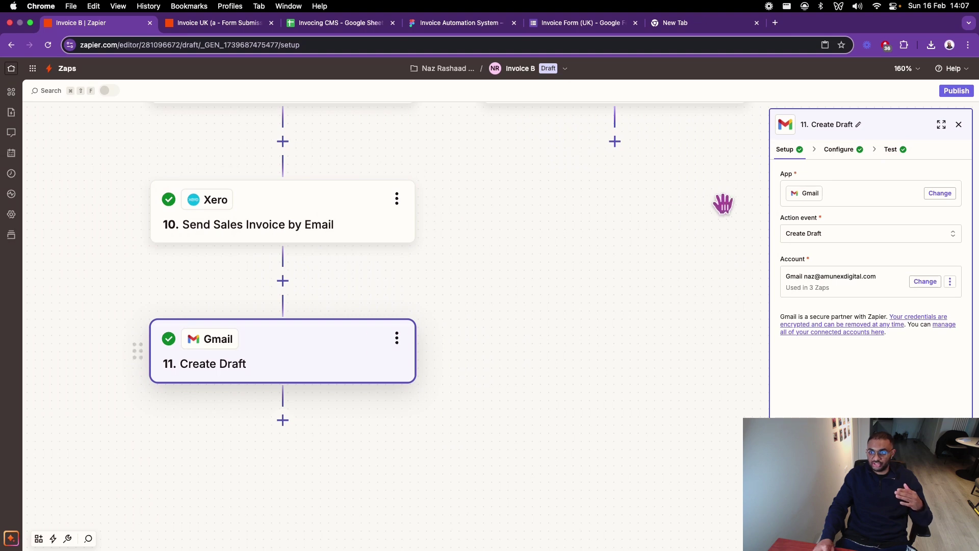
pyautogui.click(838, 153)
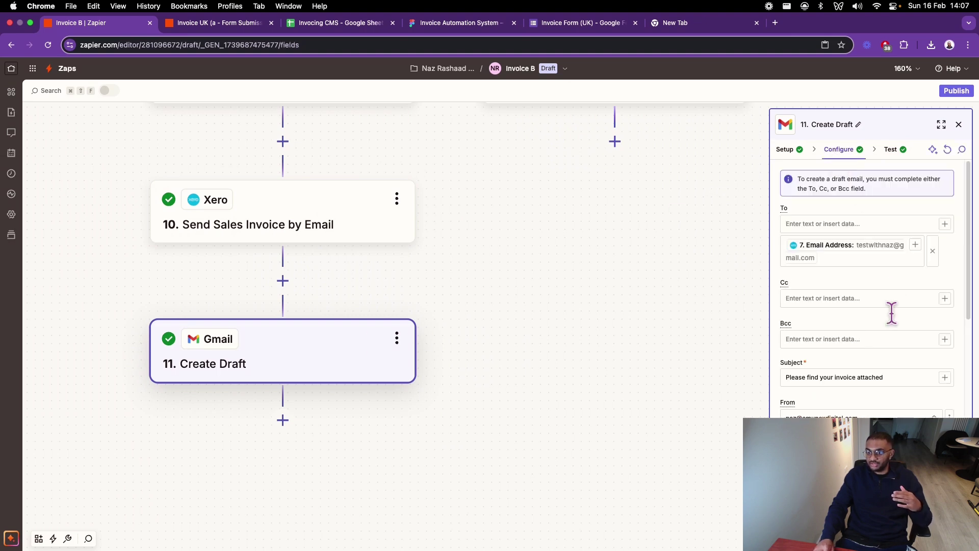
# - Replace the Create Draft step's subject with "Did you get your invoice from Zero?"
pyautogui.scroll(-3, 891, 289)
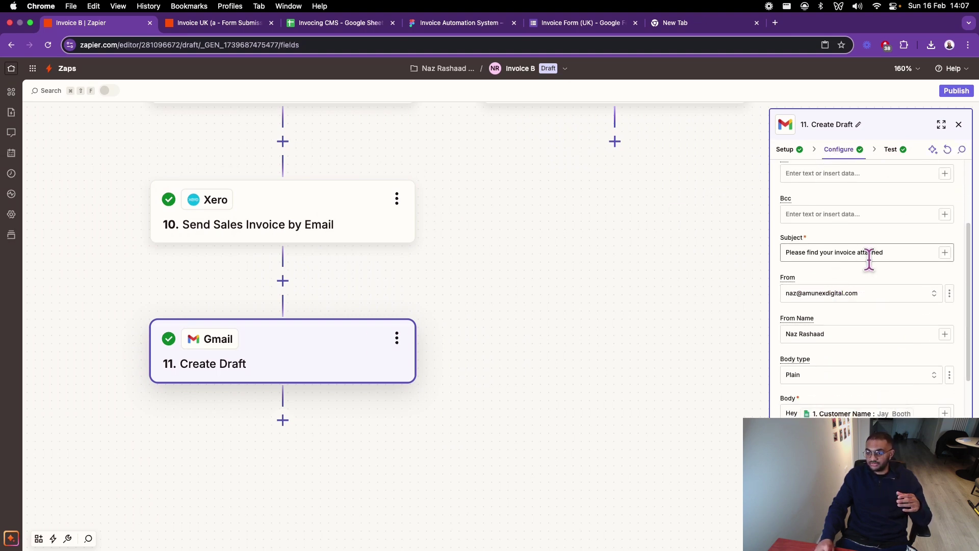
pyautogui.click(900, 255)
pyautogui.press('BackSpace')
pyautogui.press('BackSpace')
pyautogui.press('BackSpace')
pyautogui.press('BackSpace')
pyautogui.press('BackSpace')
pyautogui.press('BackSpace')
pyautogui.press('BackSpace')
pyautogui.press('BackSpace')
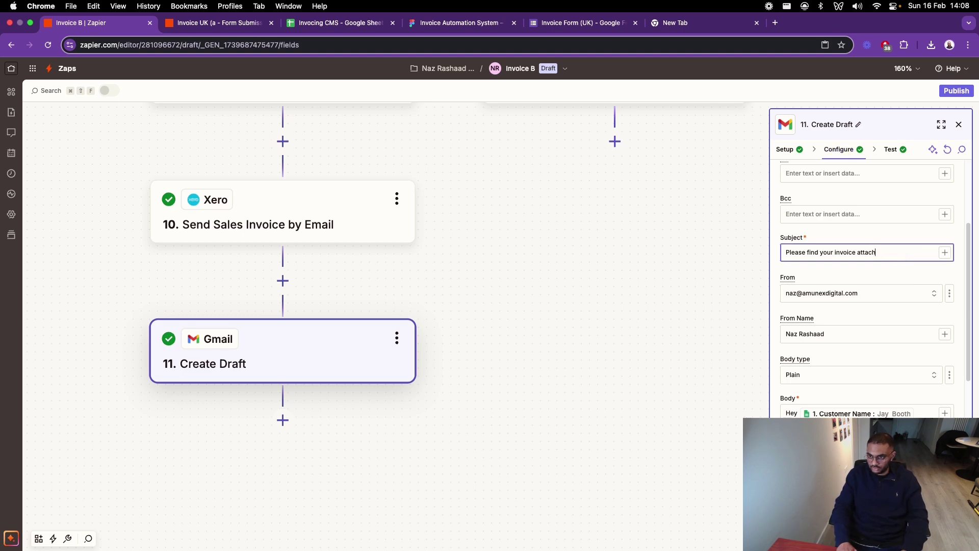
pyautogui.write('from')
pyautogui.press('super+a')
pyautogui.write('Did ')
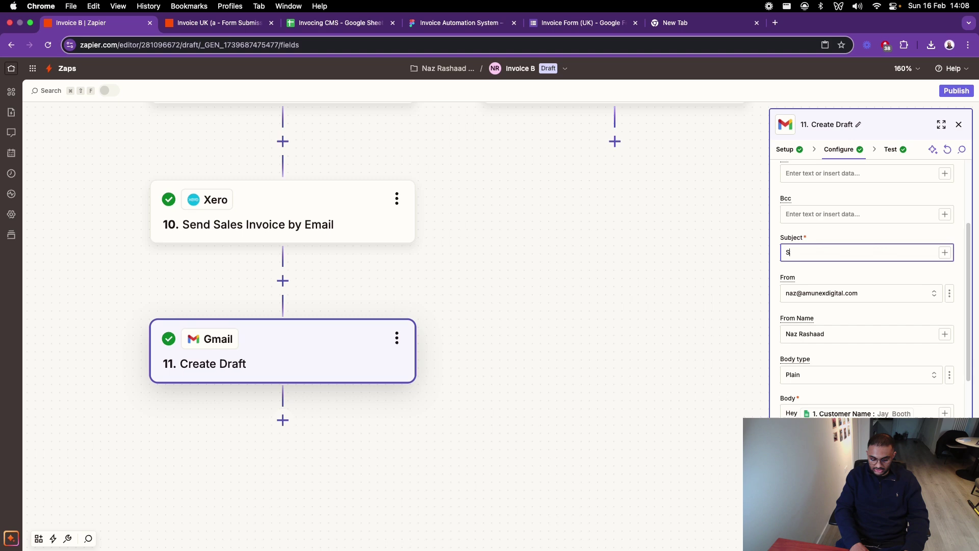
pyautogui.write('you g')
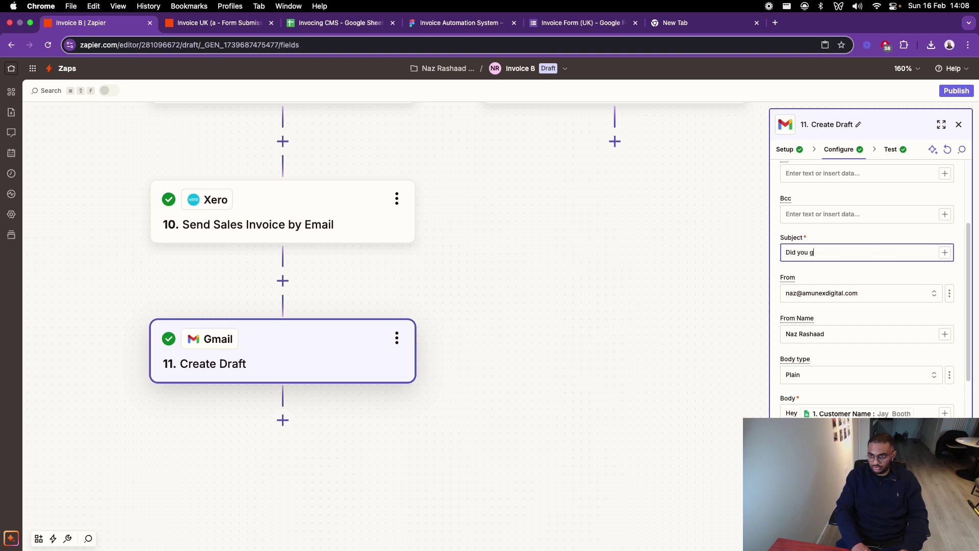
pyautogui.write('et your in')
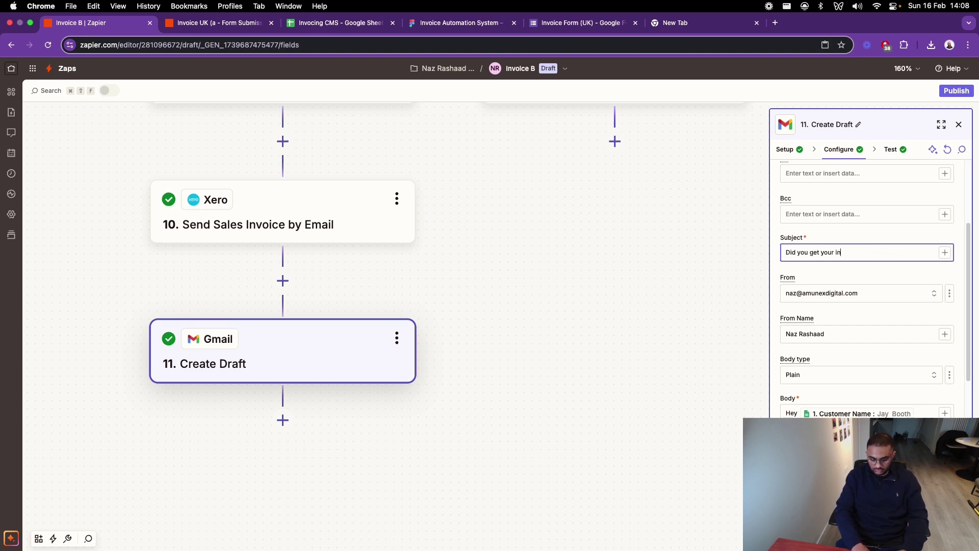
pyautogui.write('voice from Zero?')
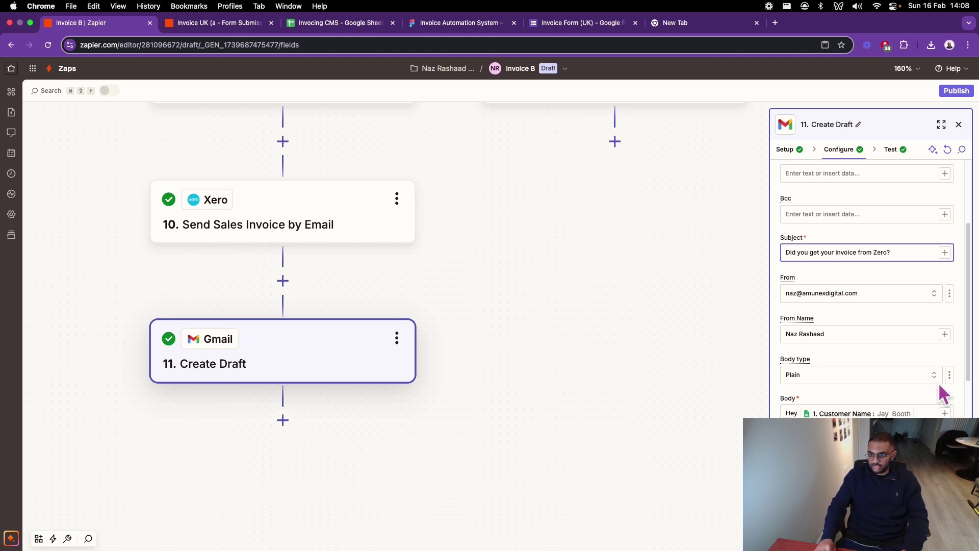
# - Review the draft email's body text, default signature and mailbox label settings in the Create Draft step
pyautogui.scroll(-5, 940, 349)
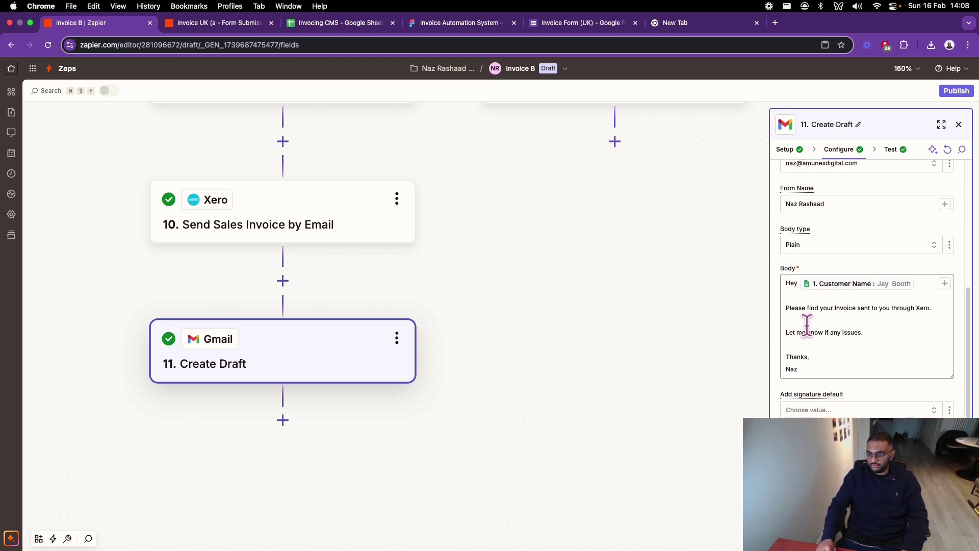
pyautogui.click(872, 335)
pyautogui.scroll(-3, 872, 361)
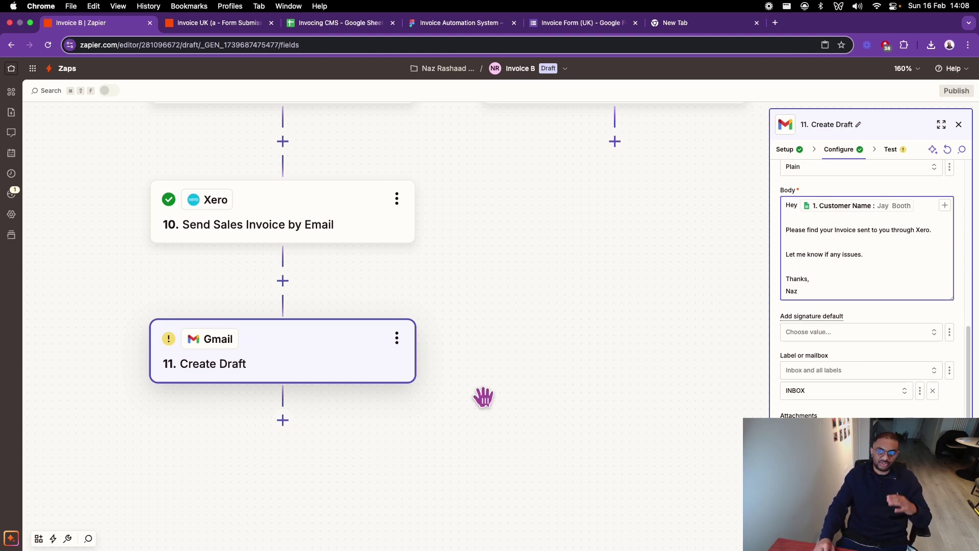
# - Go to the Add Tax = No path and review the setup and configuration of step 13, Find Contact
pyautogui.scroll(4, 514, 288)
pyautogui.scroll(10, 514, 289)
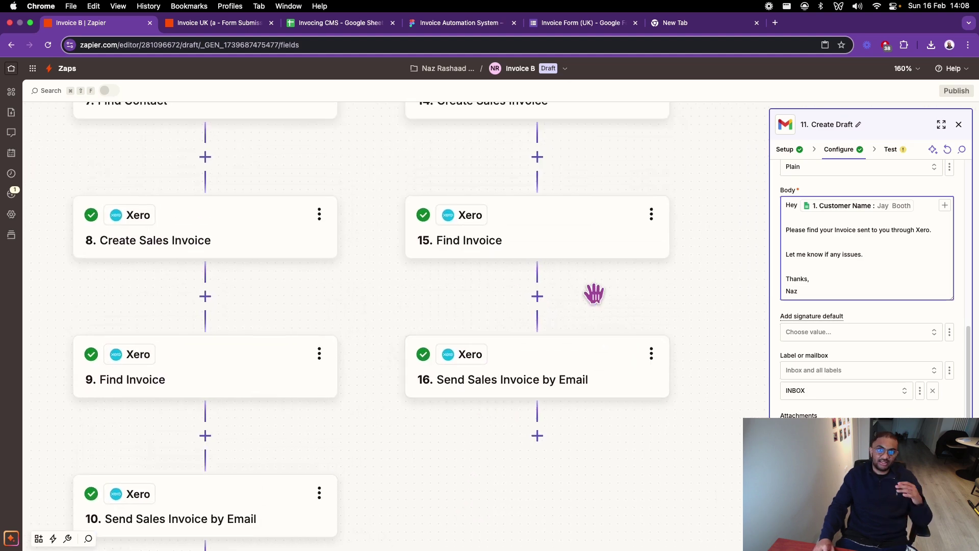
pyautogui.scroll(5, 594, 293)
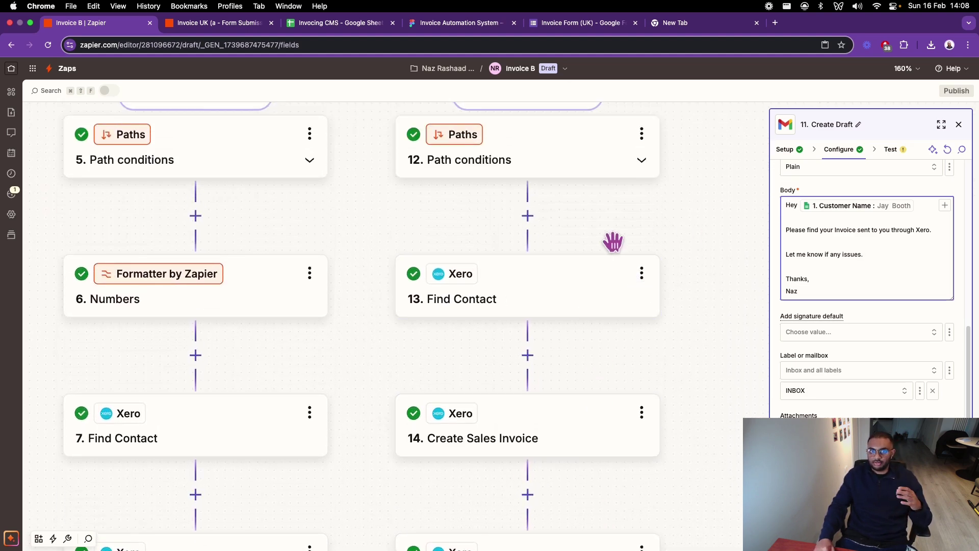
pyautogui.scroll(-3, 599, 357)
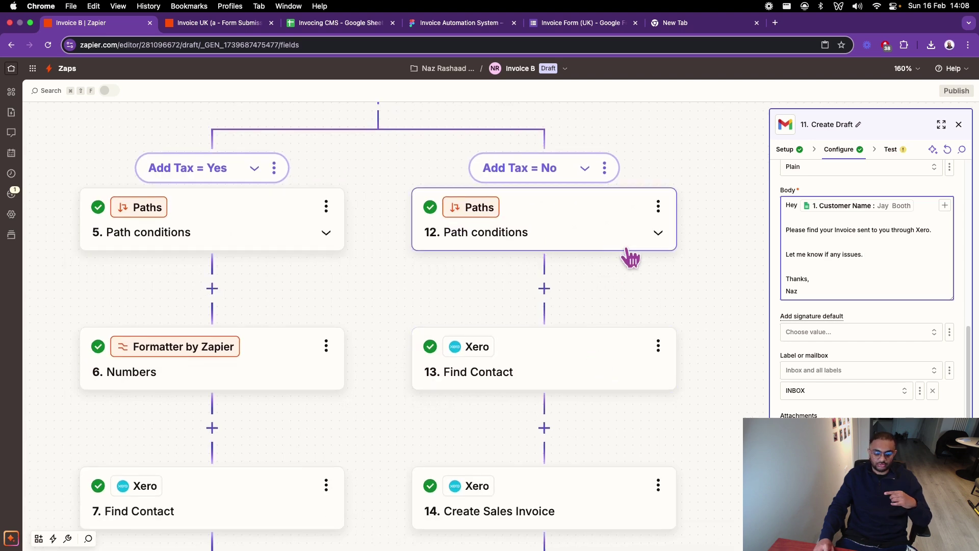
pyautogui.scroll(-2, 631, 258)
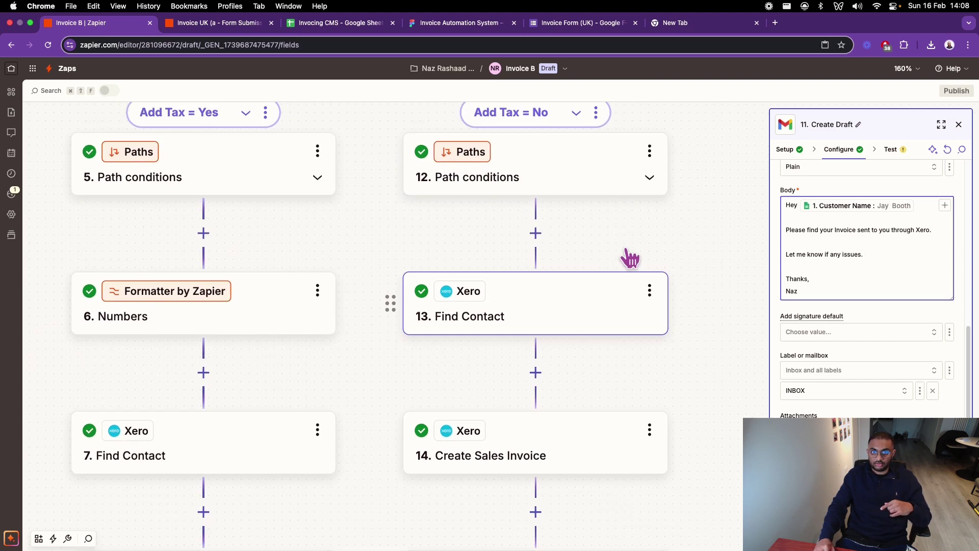
pyautogui.click(588, 304)
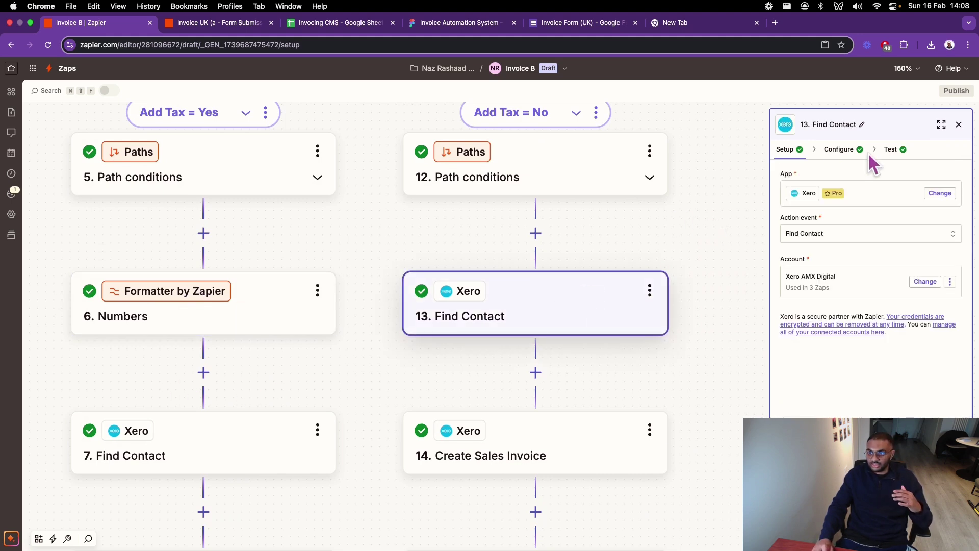
pyautogui.click(850, 156)
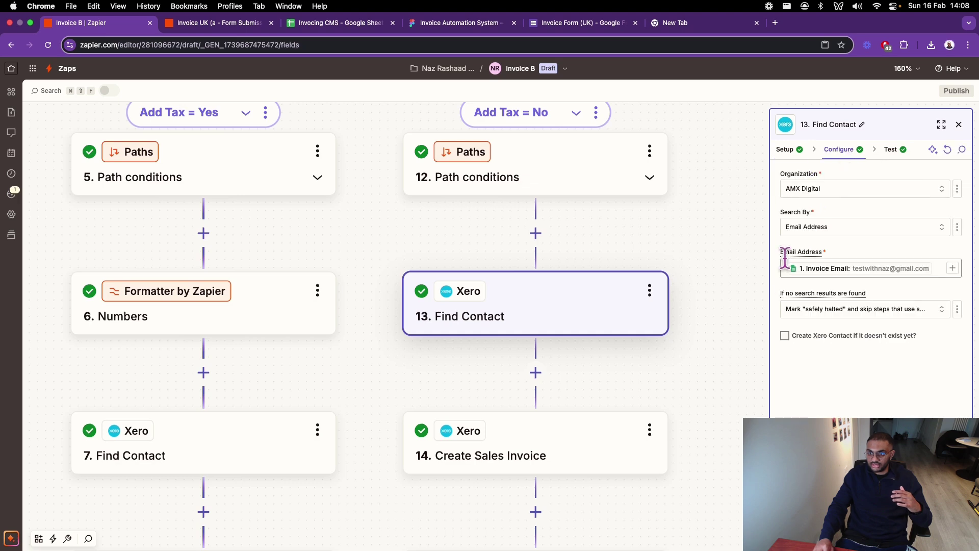
# - Review the configuration of step 14, Create Sales Invoice, and the setup of step 15, Find Invoice
pyautogui.click(607, 426)
pyautogui.click(846, 151)
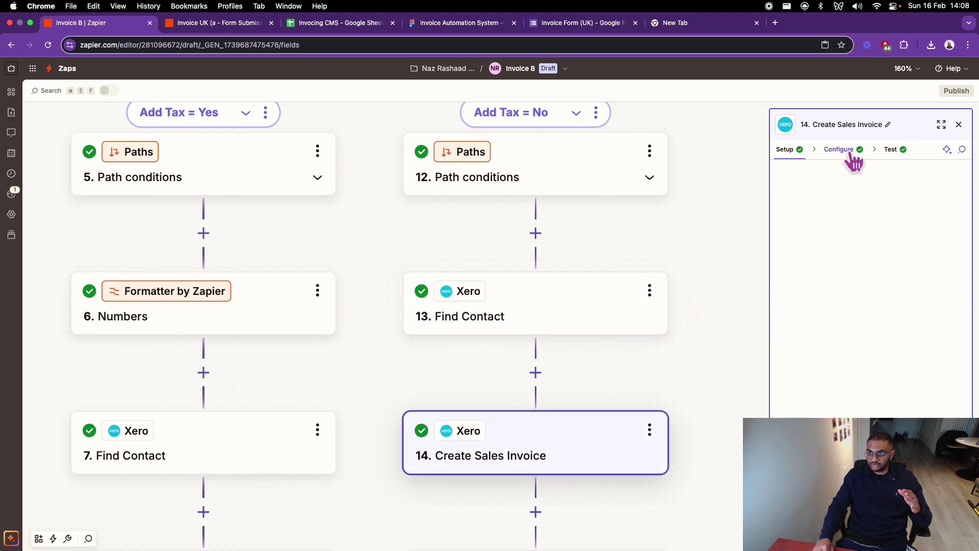
pyautogui.scroll(-5, 710, 356)
pyautogui.scroll(-3, 708, 425)
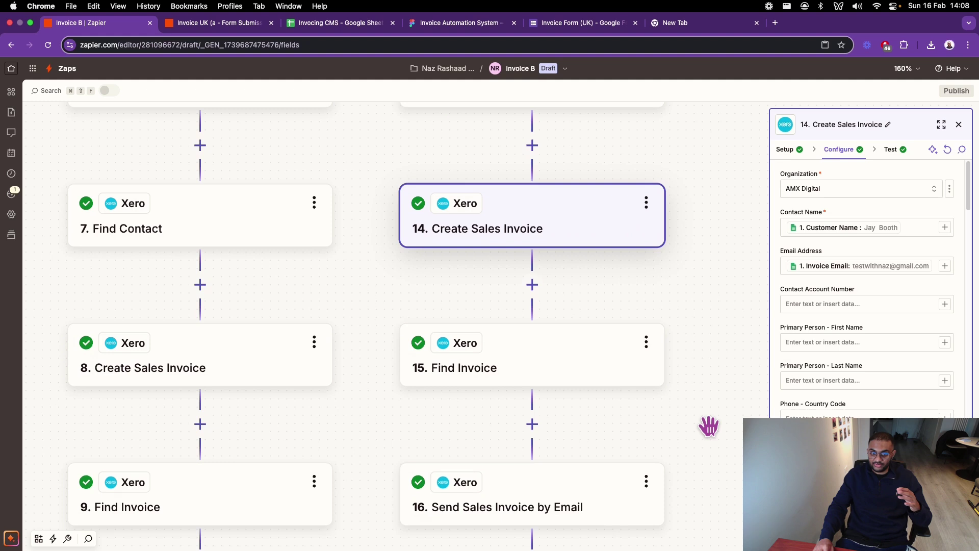
pyautogui.click(573, 368)
pyautogui.scroll(-3, 688, 427)
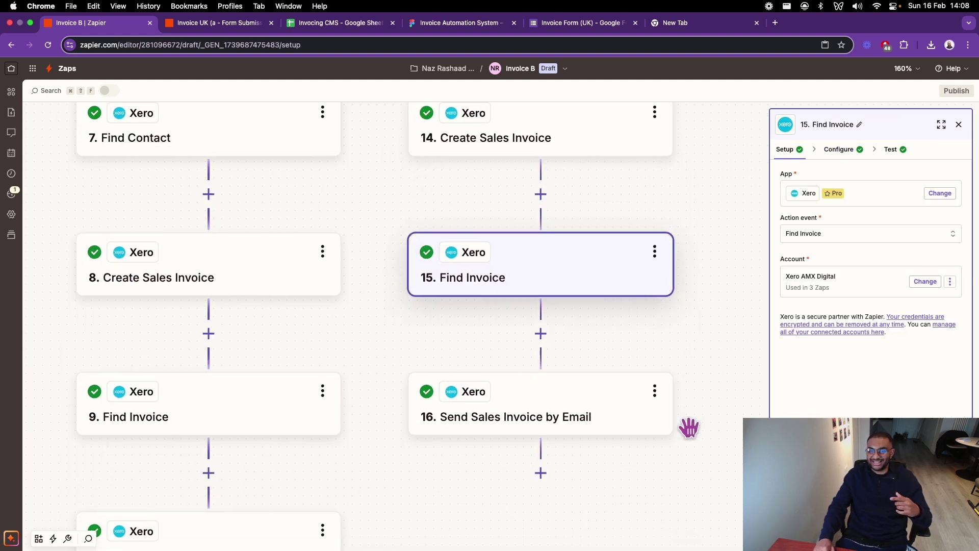
# - Review the invoice configuration and test output of step 16, Send Sales Invoice by Email
pyautogui.click(607, 432)
pyautogui.click(857, 151)
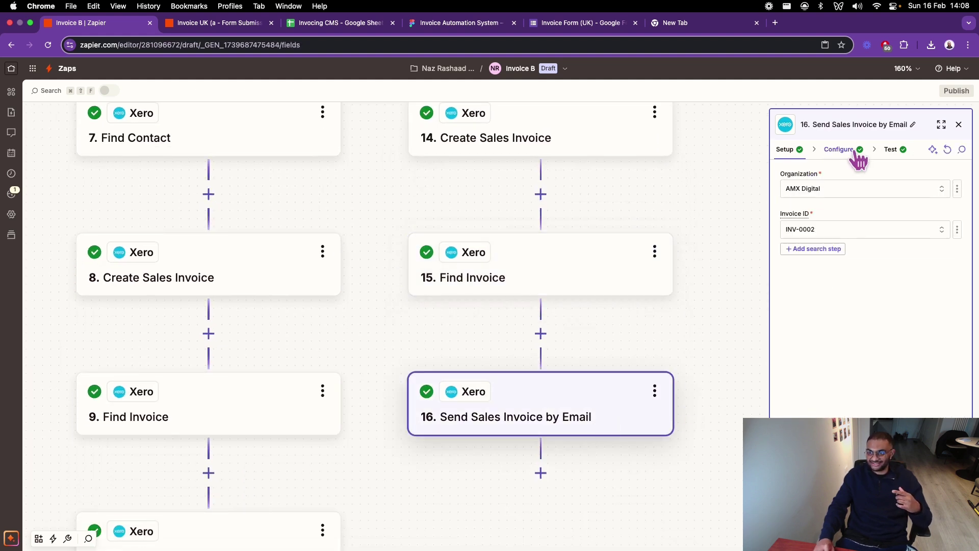
pyautogui.click(893, 151)
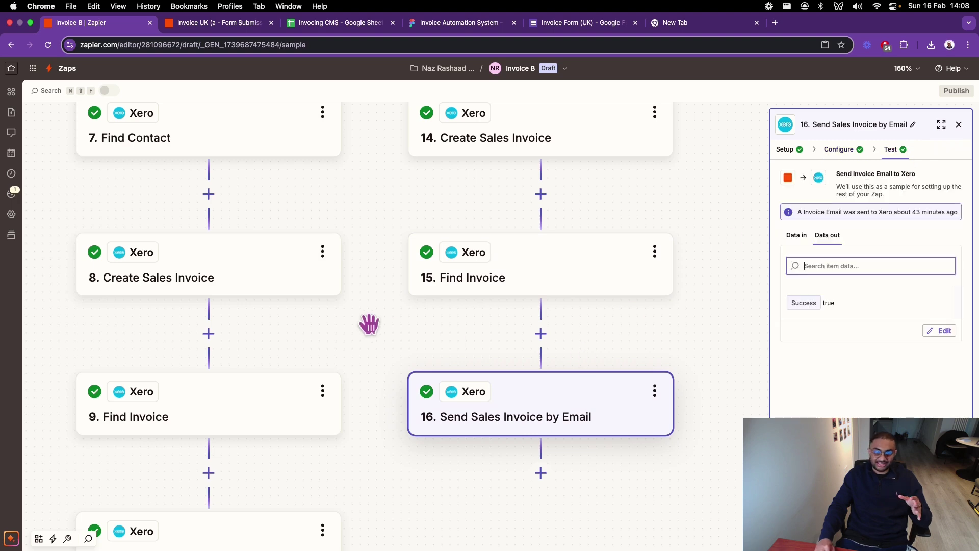
# - Close the details of step 16 and view both Add Tax paths of the zap side by side at a smaller scale
pyautogui.scroll(-5, 370, 324)
pyautogui.moveTo(559, 278); pyautogui.dragTo(695, 484)
pyautogui.scroll(-5, 694, 485)
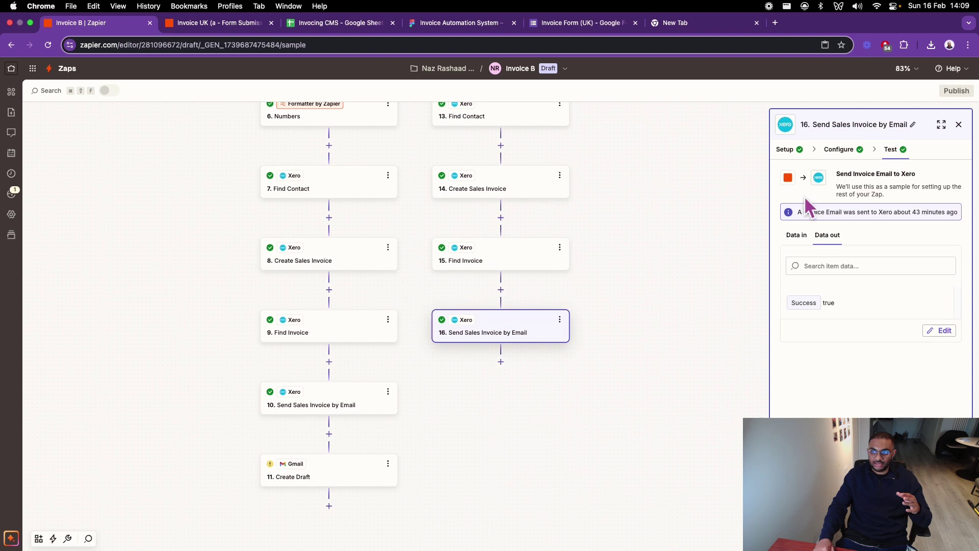
pyautogui.click(959, 124)
pyautogui.moveTo(699, 243); pyautogui.dragTo(794, 405)
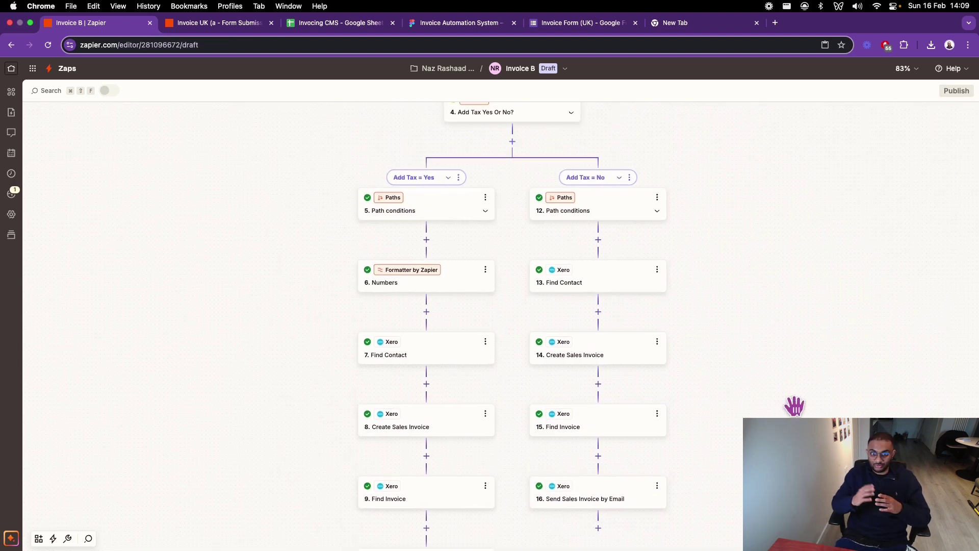